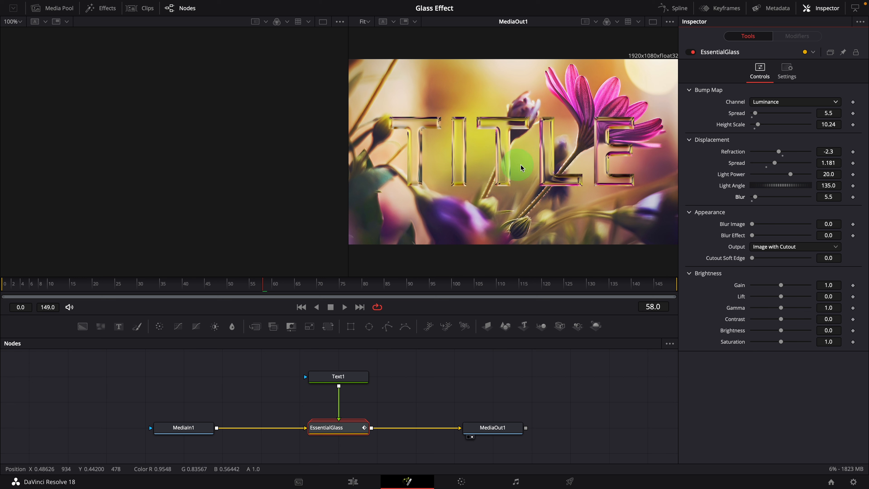
Step: Try raising the Blur Image and Blur Effect amounts on the glass title, returning both to 0
scroll(528, 240, up, 1)
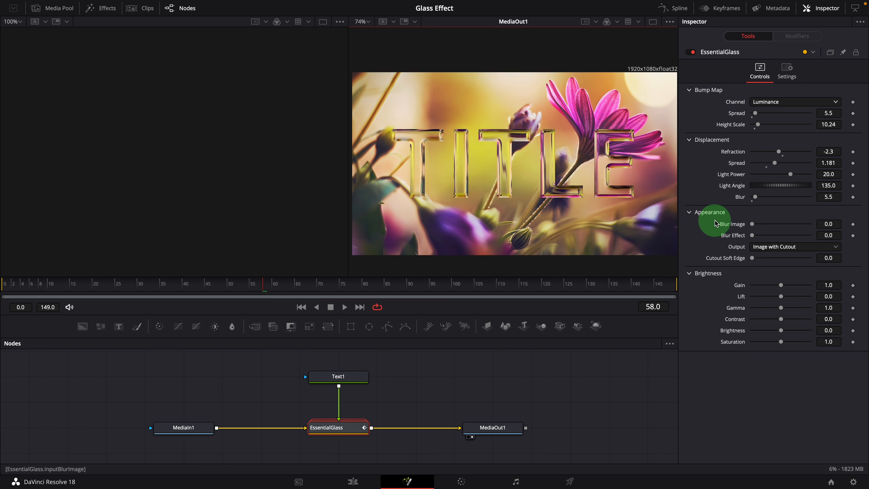
click(752, 224)
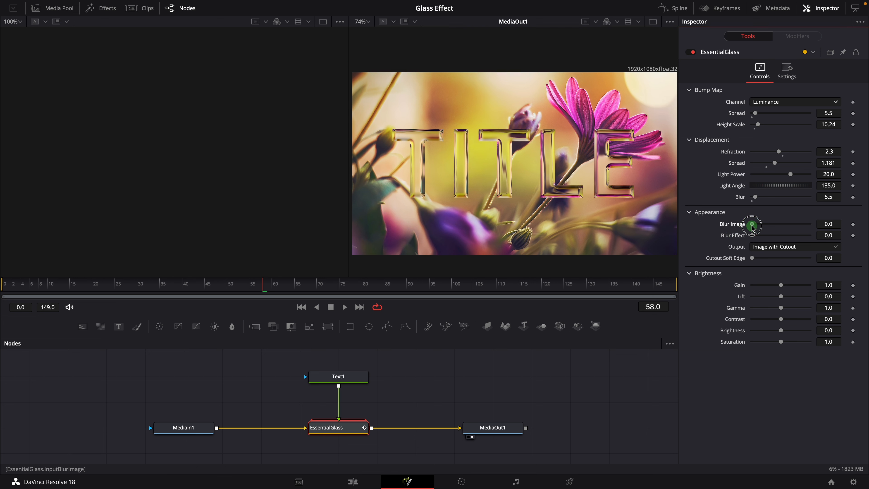
mouse_move(753, 228)
mouse_down()
mouse_move(804, 230)
mouse_move(761, 234)
mouse_up()
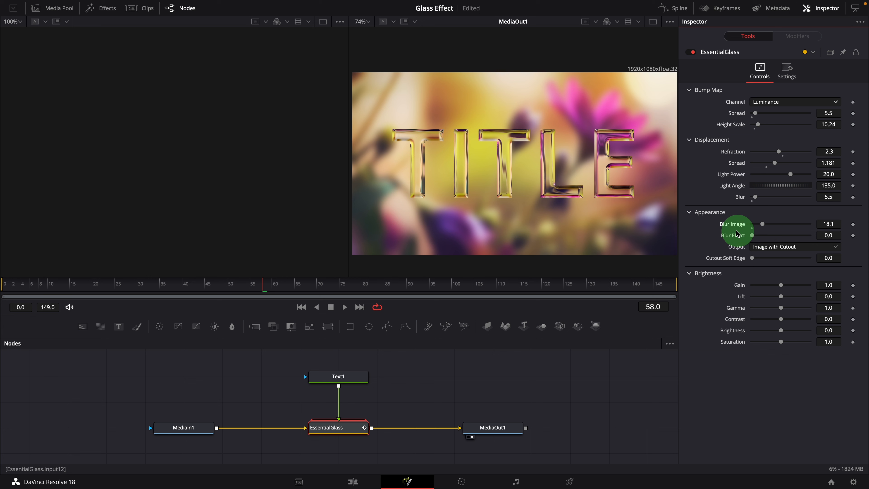
mouse_move(762, 228)
mouse_down()
mouse_move(749, 225)
mouse_move(758, 237)
mouse_up()
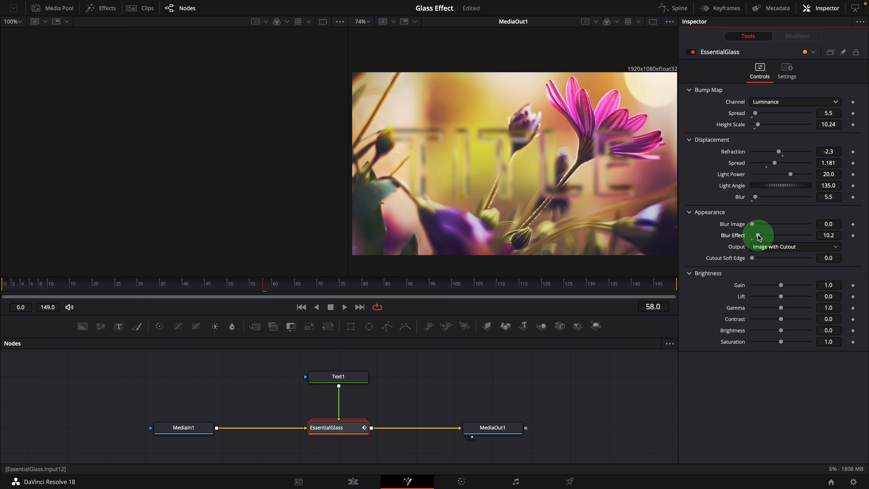
drag(758, 235, 749, 243)
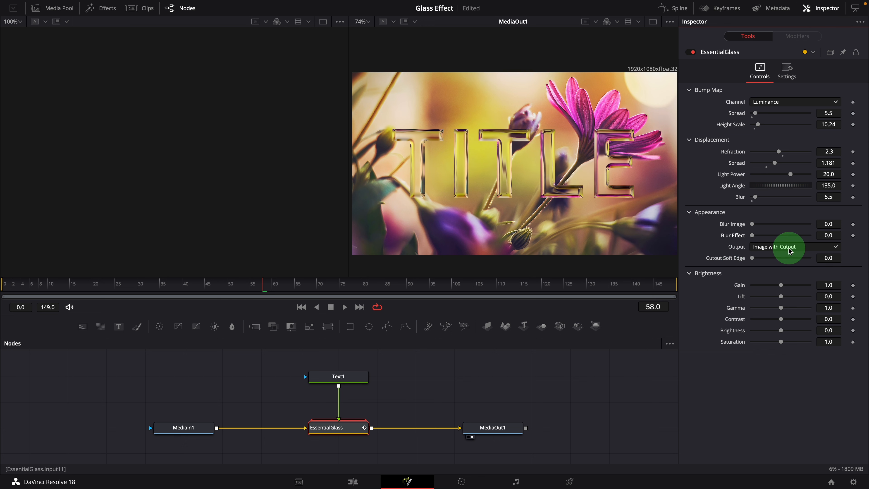
Step: Preview the Output as Image with Effect, then set the Output to Cutout Only
click(794, 250)
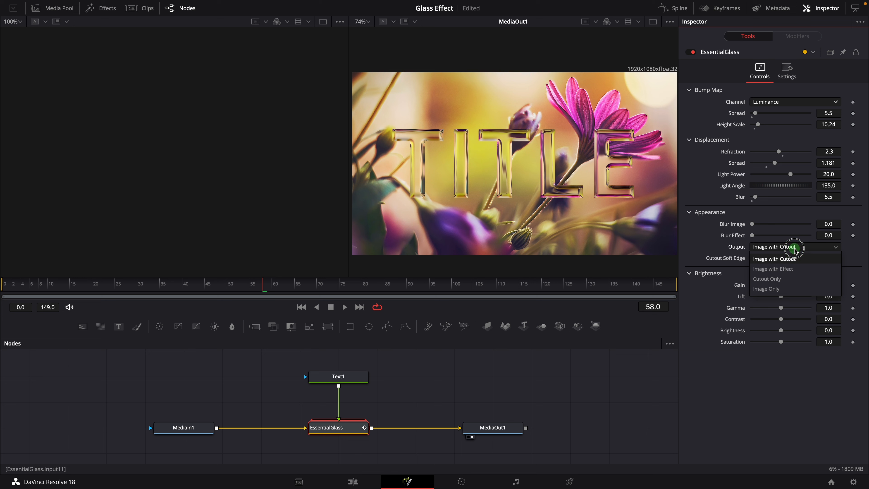
click(761, 270)
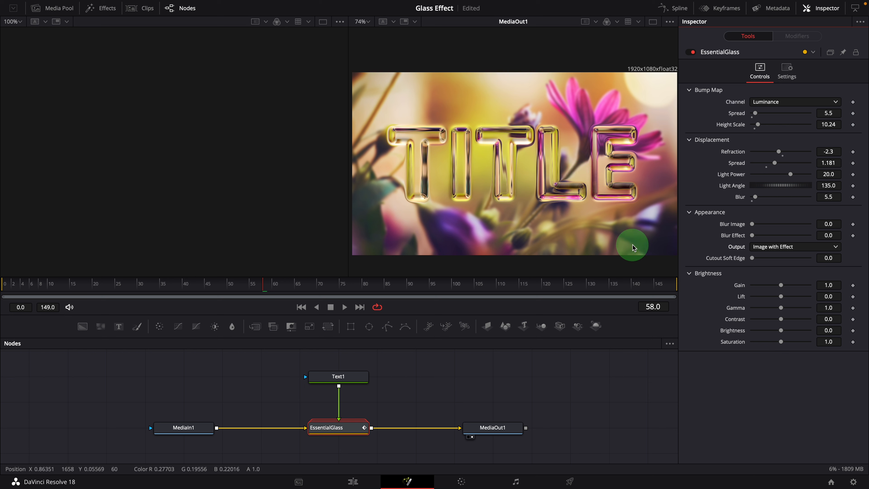
click(821, 247)
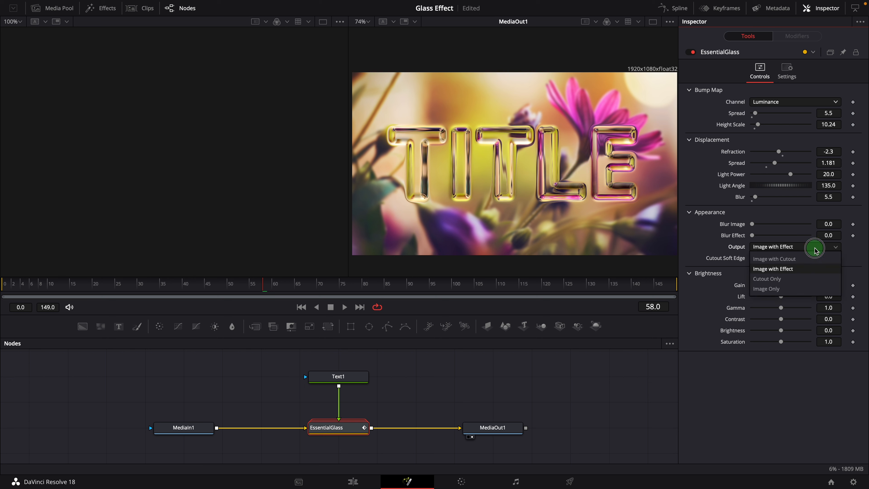
click(764, 279)
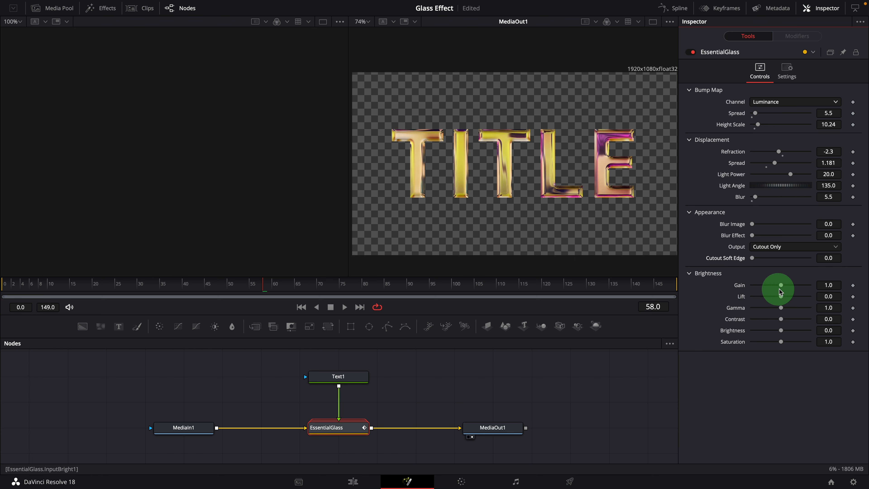
Step: Open the Text1 node's shading and soften the text element, setting Softness to about 8.03
click(352, 378)
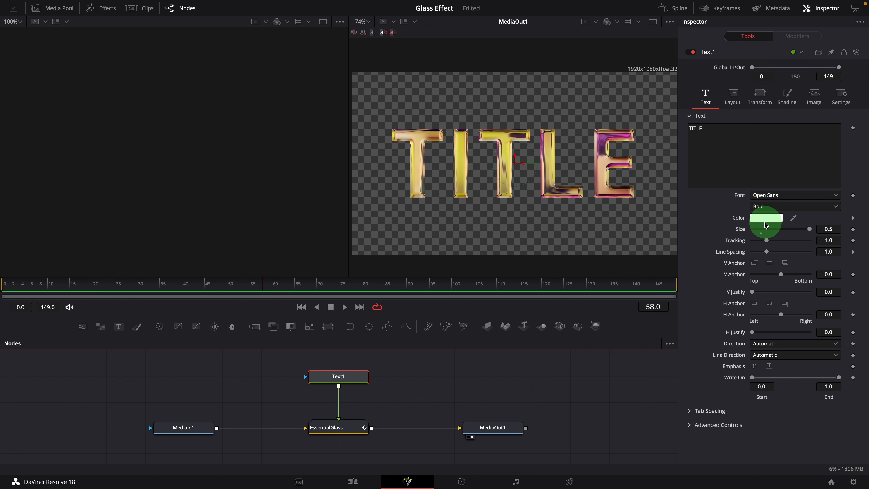
key(2)
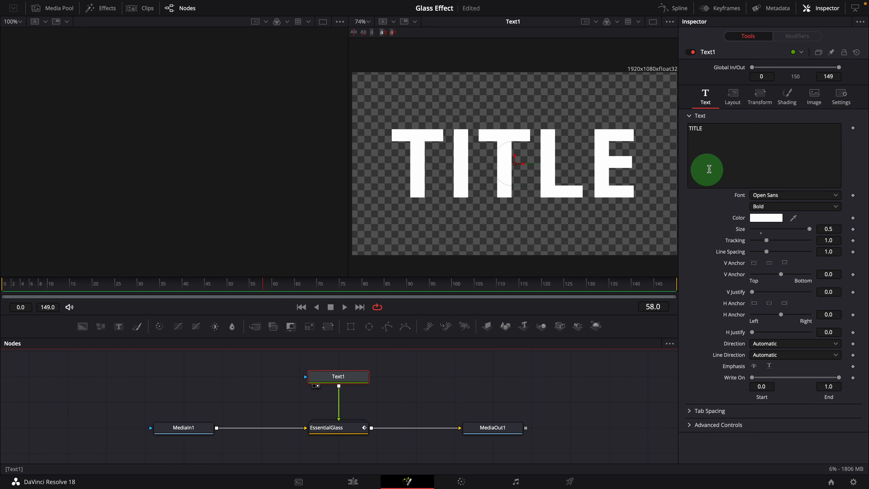
click(787, 97)
drag(756, 320, 776, 335)
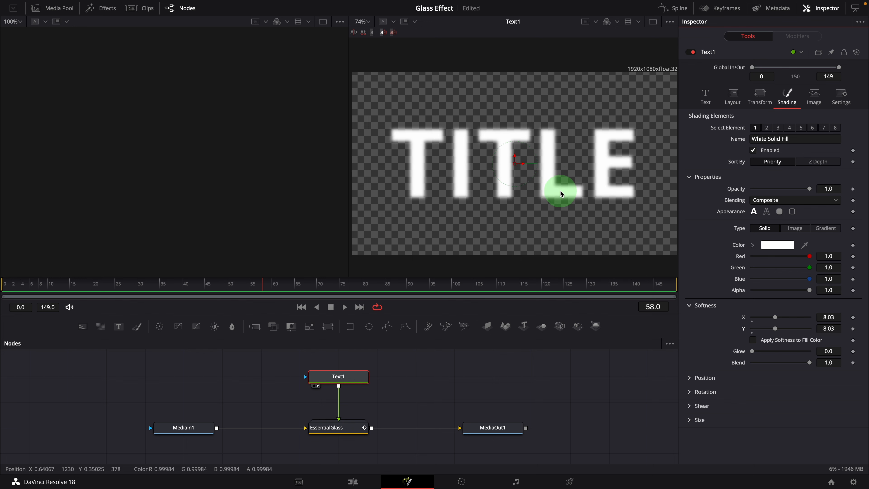
Step: Return to the EssentialGlass node and set the Cutout Soft Edge to about 0.17
drag(495, 448, 518, 243)
click(352, 432)
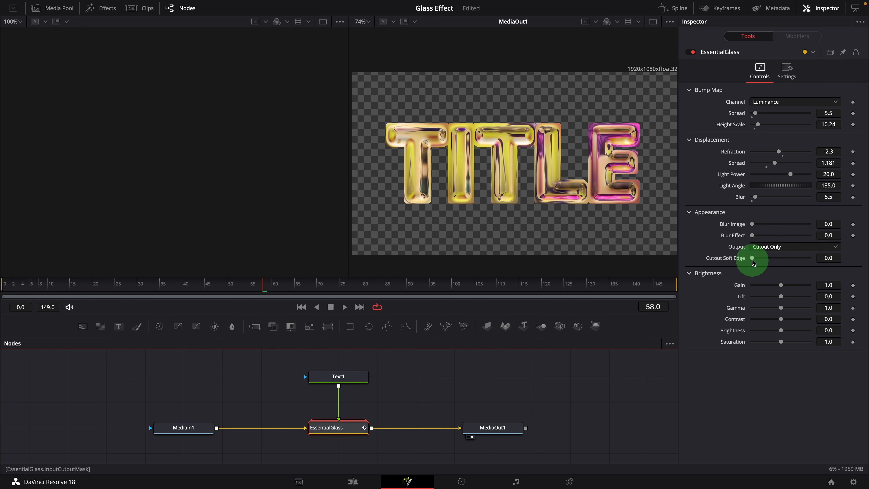
drag(753, 261, 846, 265)
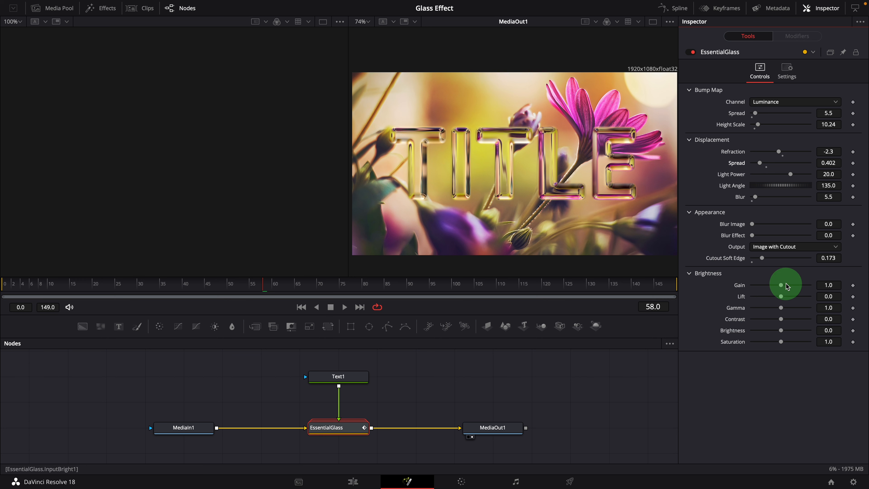
Step: Try lowering the brightness Gain to about 0.81, then reset it to default
mouse_move(782, 288)
mouse_down()
mouse_move(794, 288)
mouse_move(752, 288)
mouse_move(775, 285)
mouse_up()
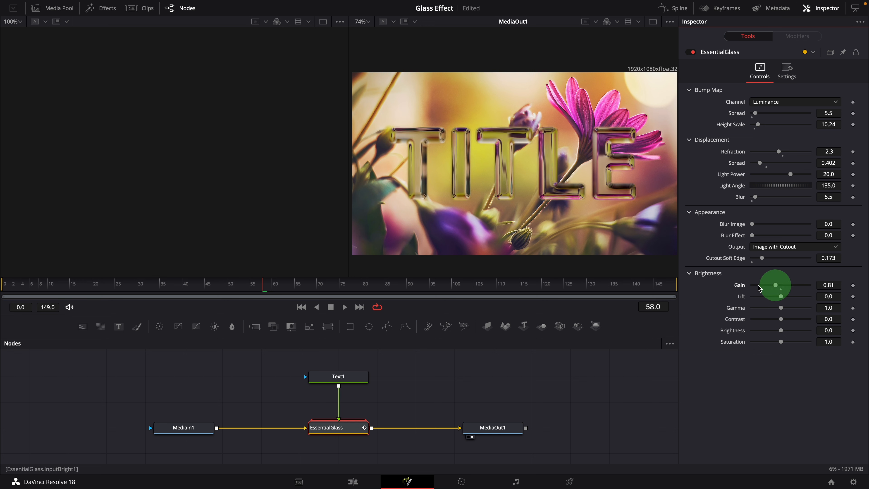
double_click(739, 287)
drag(783, 345, 733, 343)
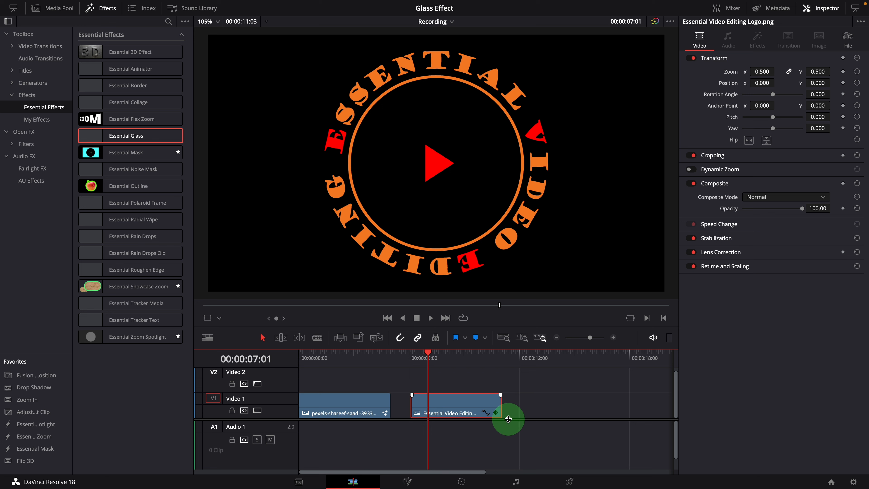
Step: Apply the Essential Glass effect to the Essential Video Editing Logo clip on the timeline
drag(428, 352, 464, 376)
click(467, 409)
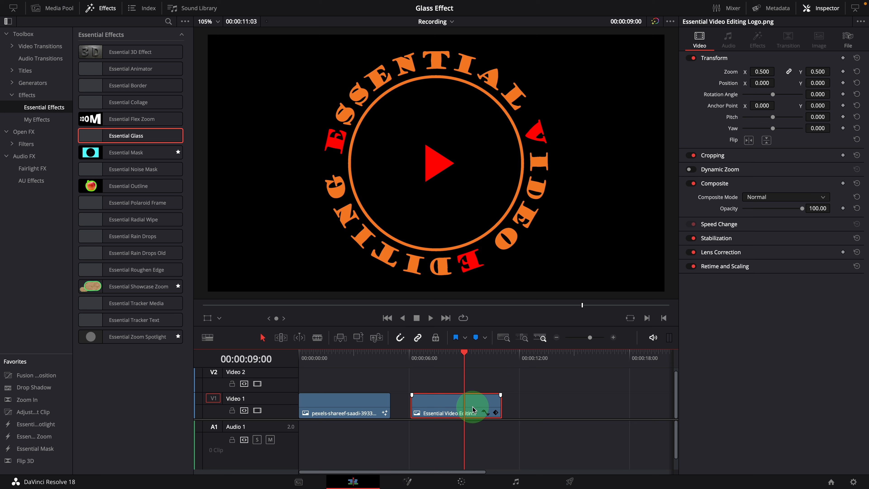
drag(130, 137, 440, 172)
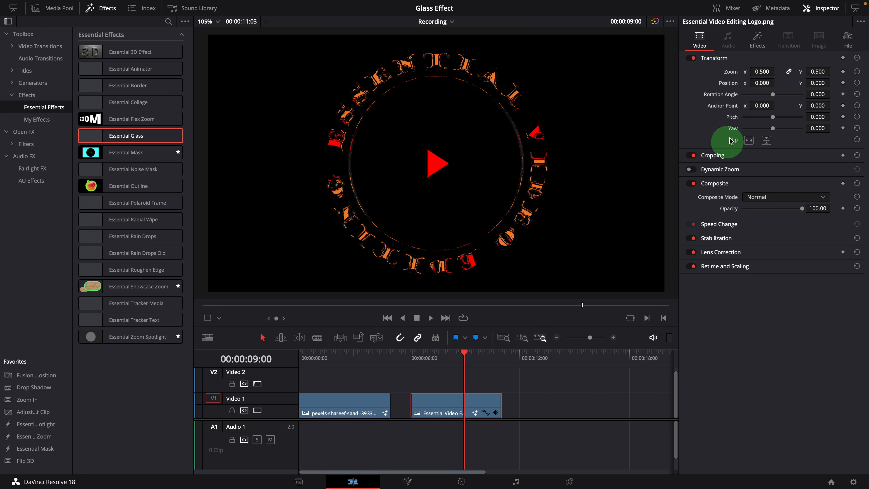
Step: Open the clip's effect settings and set the Bump Map Spread to 2
click(762, 42)
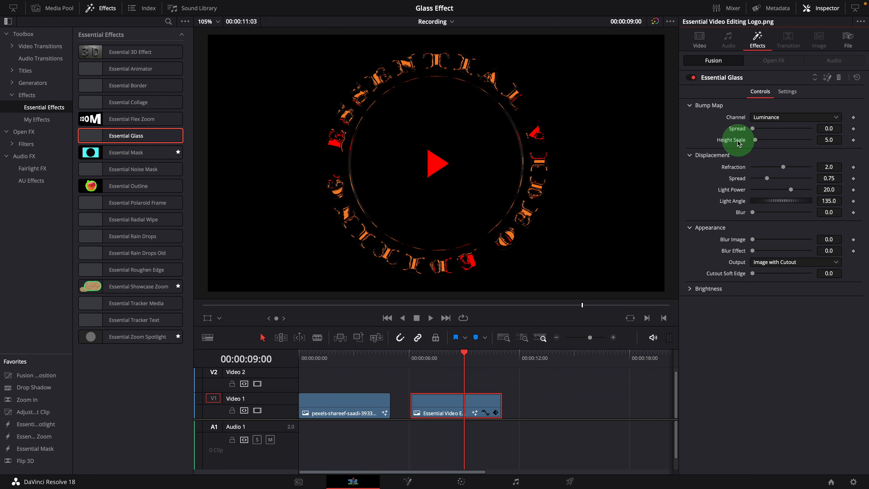
click(828, 128)
text(2)
key(Return)
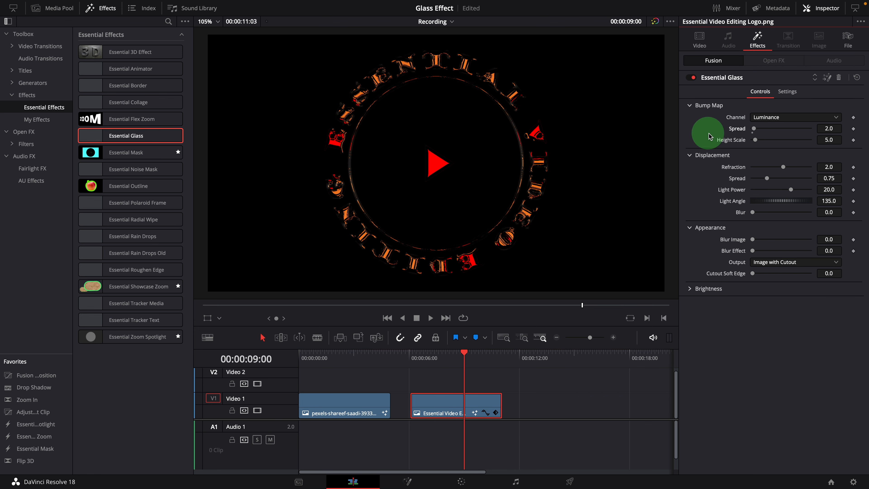
Step: Raise the Height Scale and the displacement Blur both to 100
drag(755, 141, 810, 143)
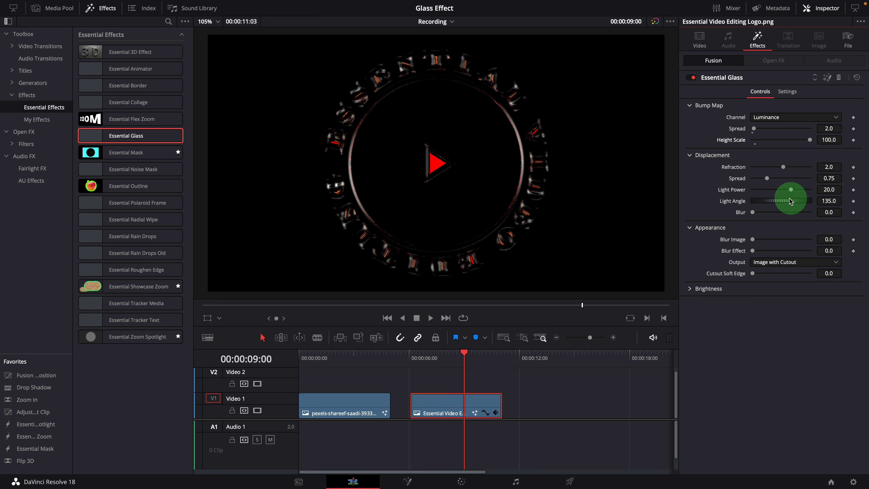
drag(753, 213, 832, 221)
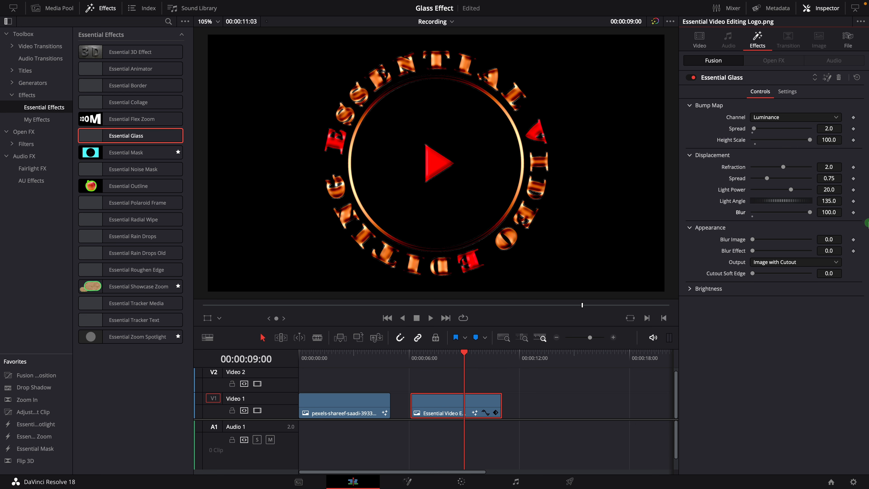
Step: Set the displacement Spread to 0.5 and Light Power to about 10.16
drag(836, 178, 827, 178)
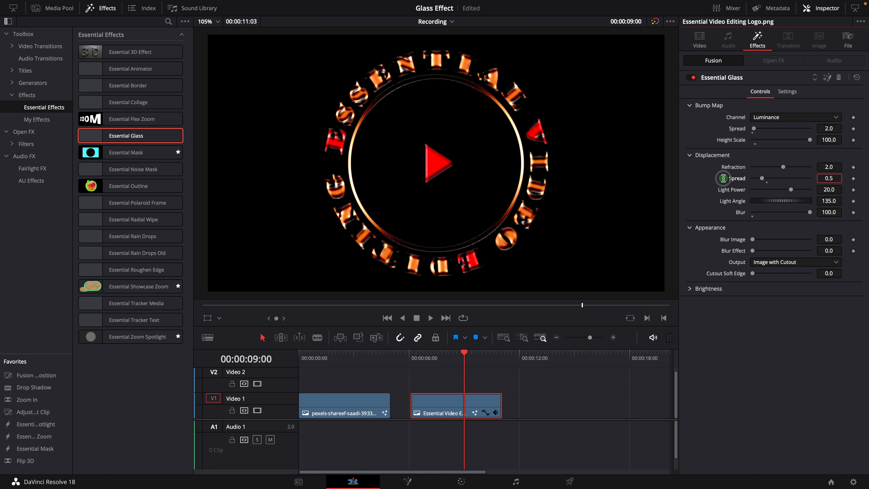
click(837, 180)
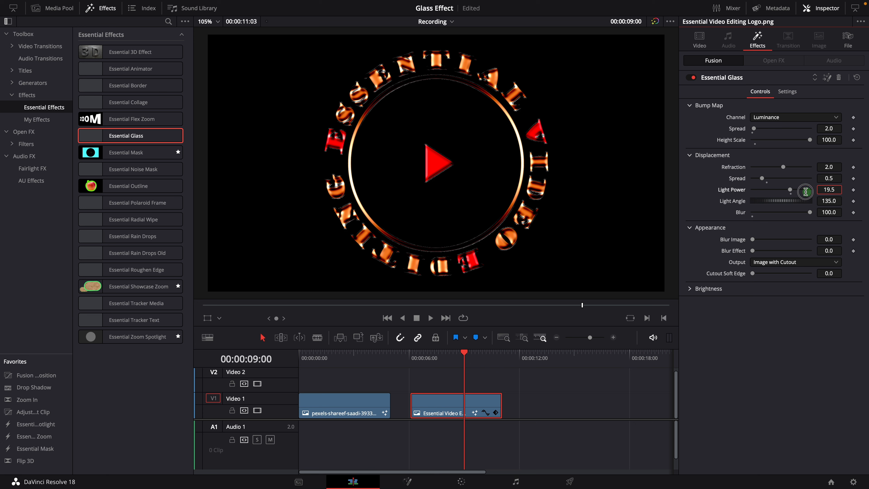
drag(830, 191, 781, 191)
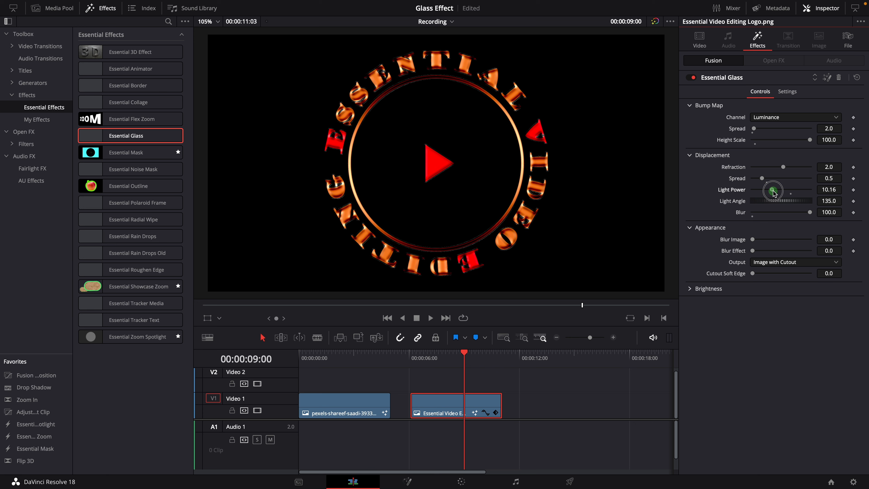
Step: Rotate the Light Angle to about 180.7
drag(772, 200, 705, 202)
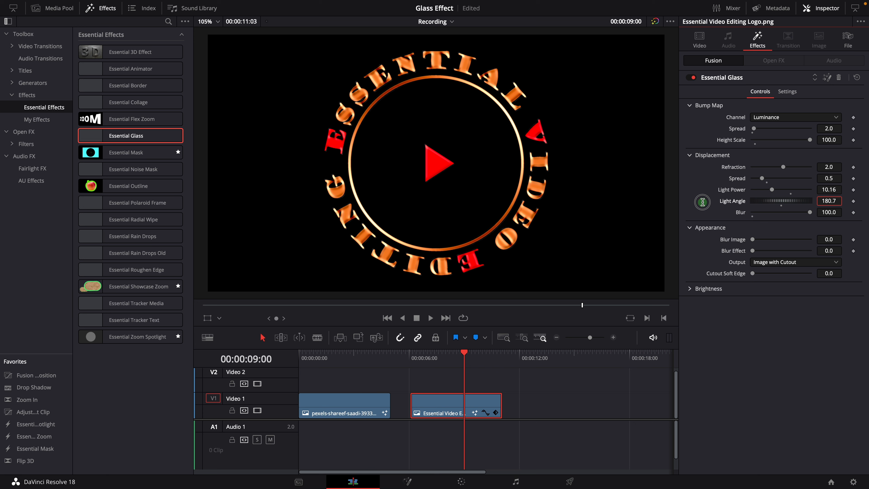
click(826, 201)
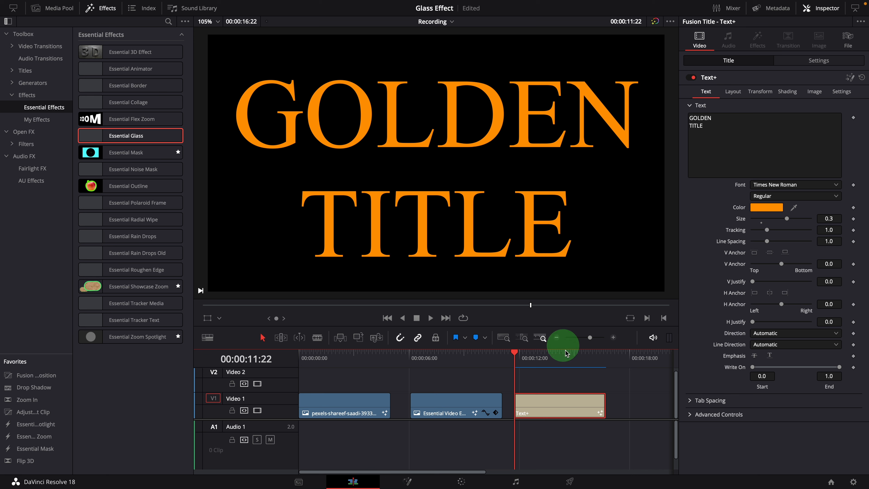
Step: Apply the Essential Glass effect to the GOLDEN TITLE Text+ clip
drag(103, 136, 414, 184)
click(549, 374)
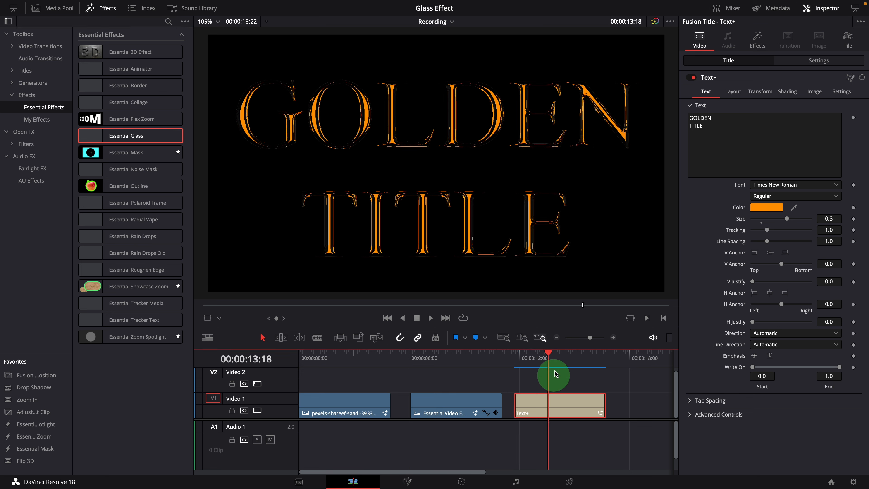
Step: Open the text clip's effect settings and set Bump Map Spread to 6 and Height Scale to 100
click(758, 48)
double_click(831, 128)
text(6)
key(Tab)
text(100)
key(Return)
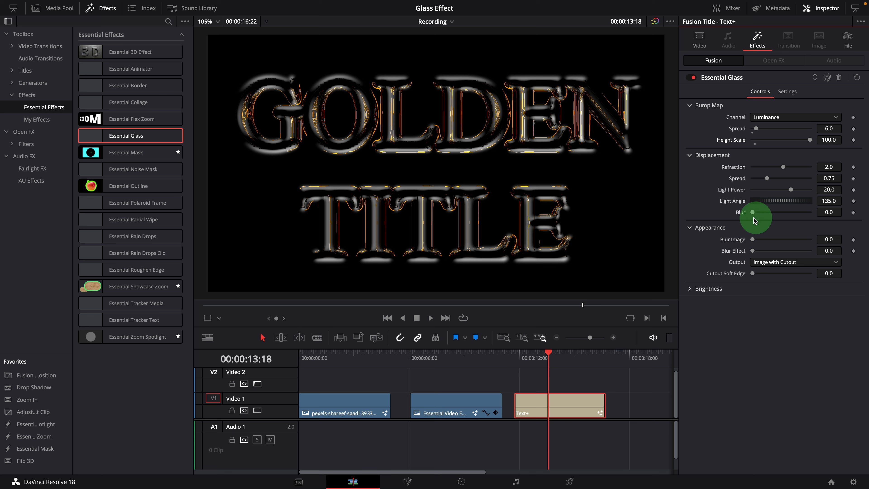
Step: Set the displacement Blur to 100 and Refraction to 15
drag(754, 213, 810, 212)
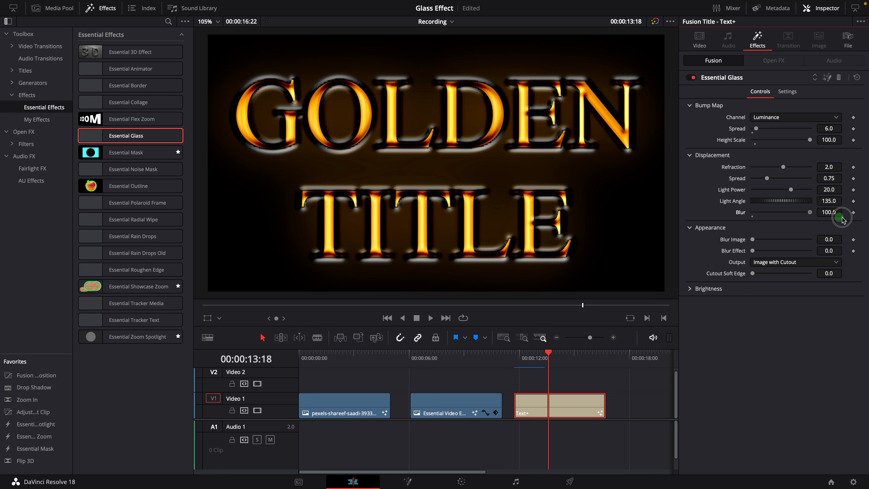
click(787, 167)
drag(785, 169, 797, 169)
click(826, 168)
key(Return)
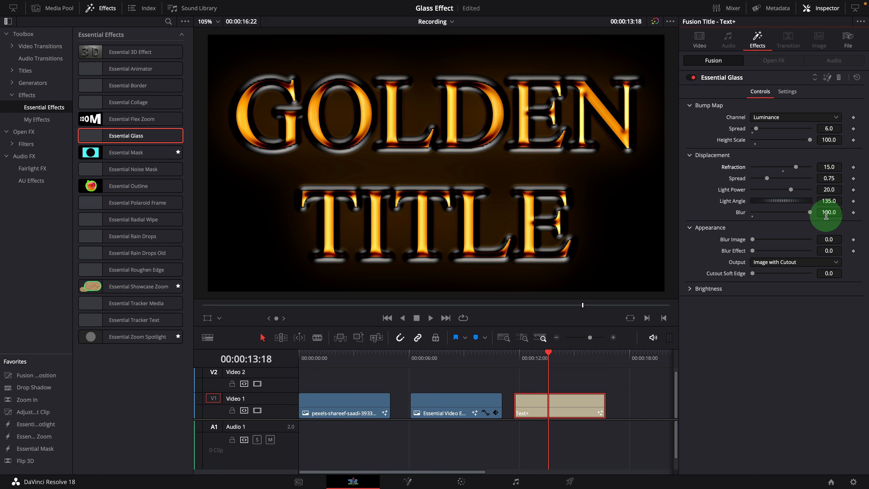
Step: Set the displacement Spread to 0 and Light Angle to about 175.8
click(766, 178)
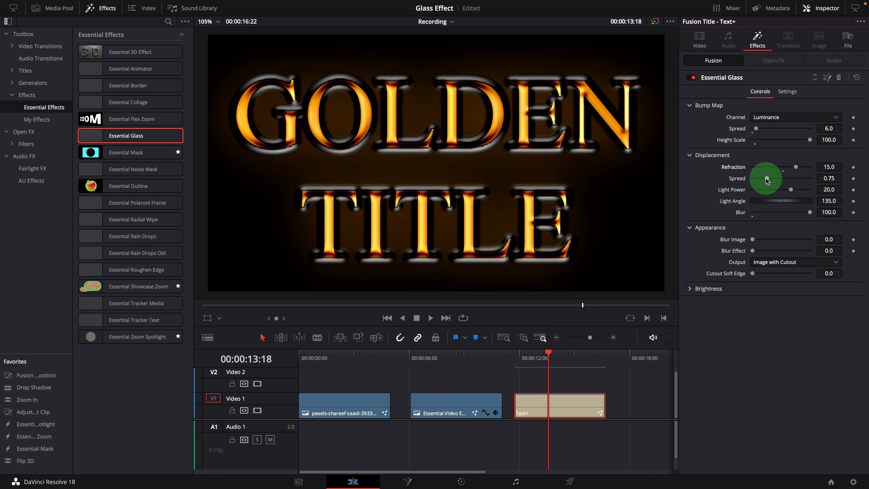
drag(766, 179, 741, 178)
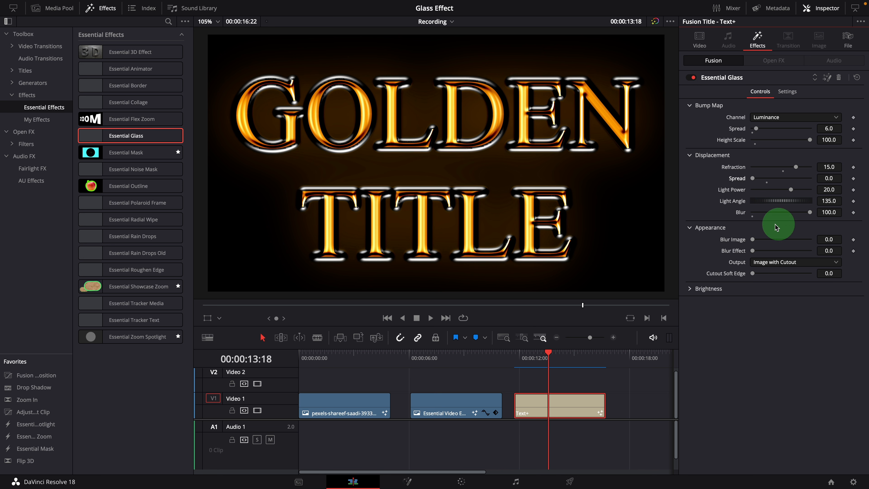
drag(774, 201, 806, 203)
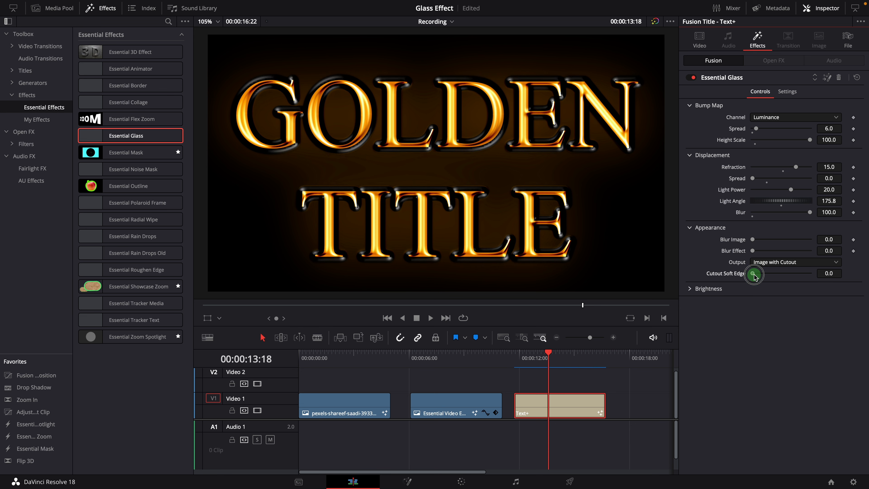
Step: Raise the Cutout Soft Edge to about 0.85
drag(752, 273, 802, 288)
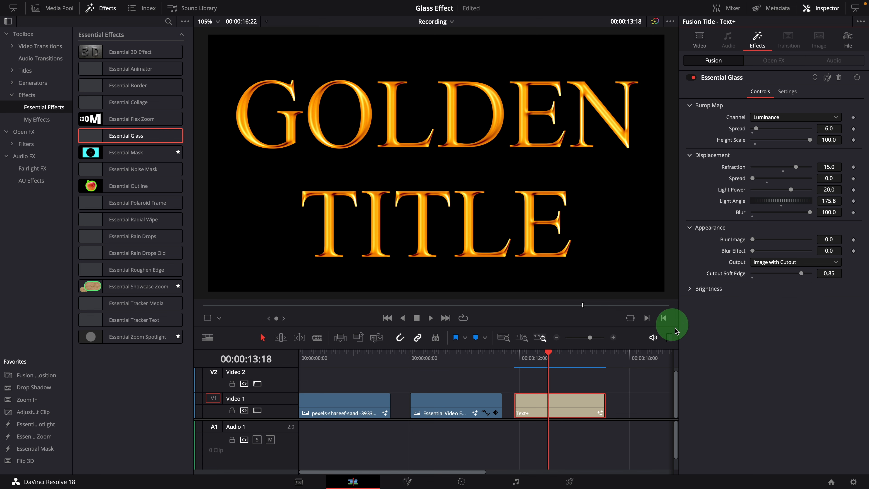
Step: Open the Brightness settings of the text's Essential Glass and nudge Contrast up slightly
click(690, 289)
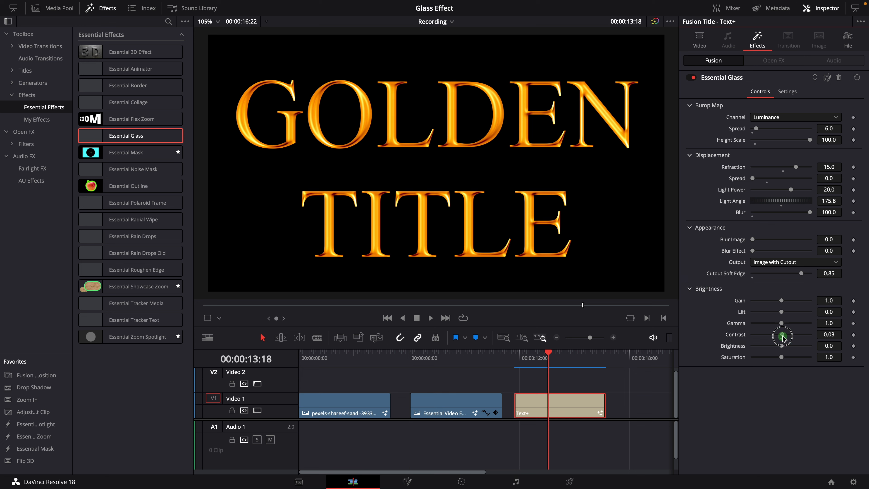
drag(783, 337, 796, 342)
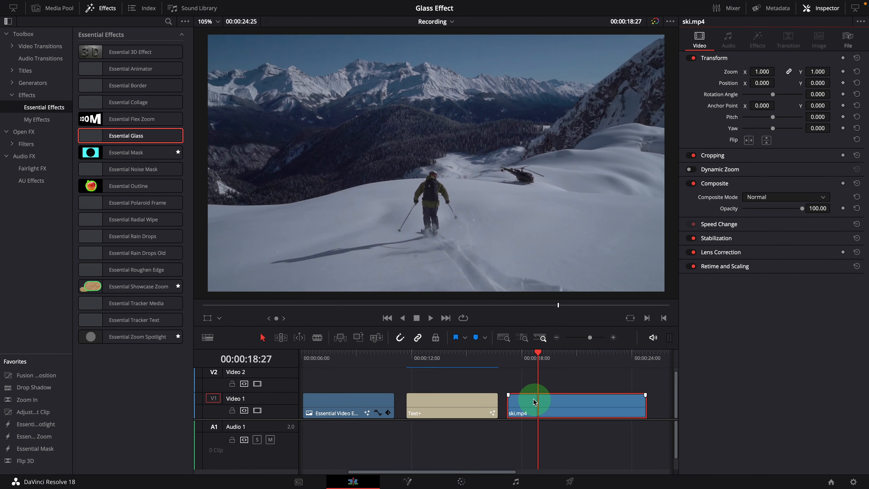
Step: Apply the Essential Glass effect to the ski clip on the timeline
drag(518, 355, 580, 365)
drag(594, 365, 531, 369)
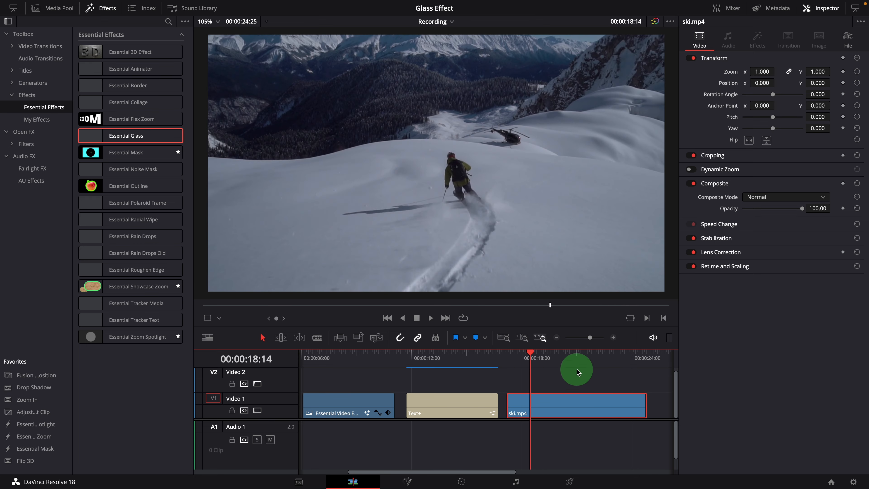
drag(151, 135, 413, 152)
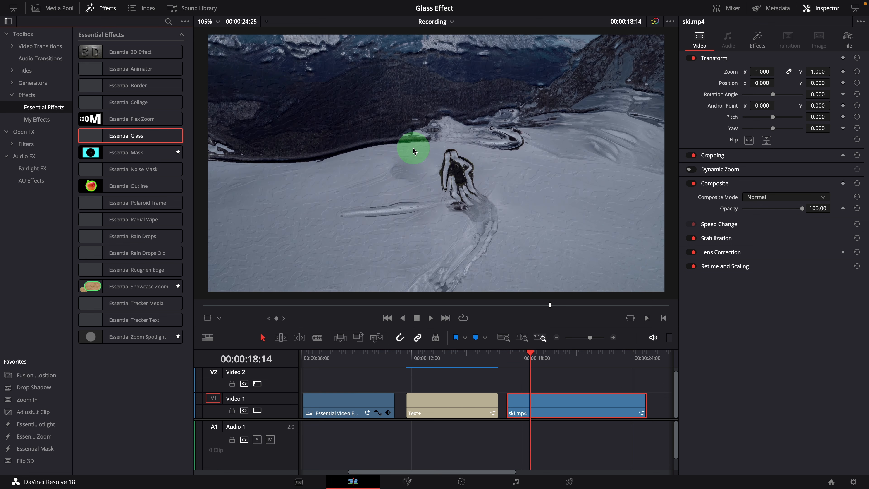
Step: Open the ski clip's Essential Glass effect in Fusion and play back the composition
click(757, 40)
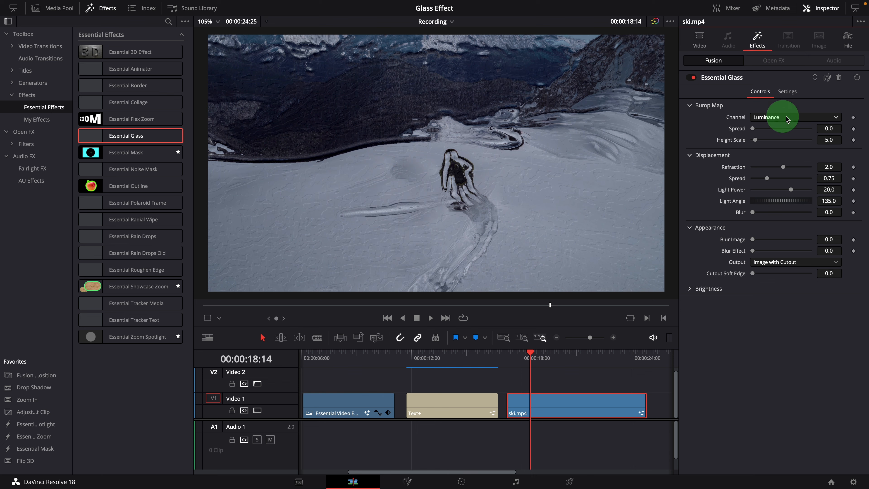
click(826, 81)
drag(405, 435, 617, 423)
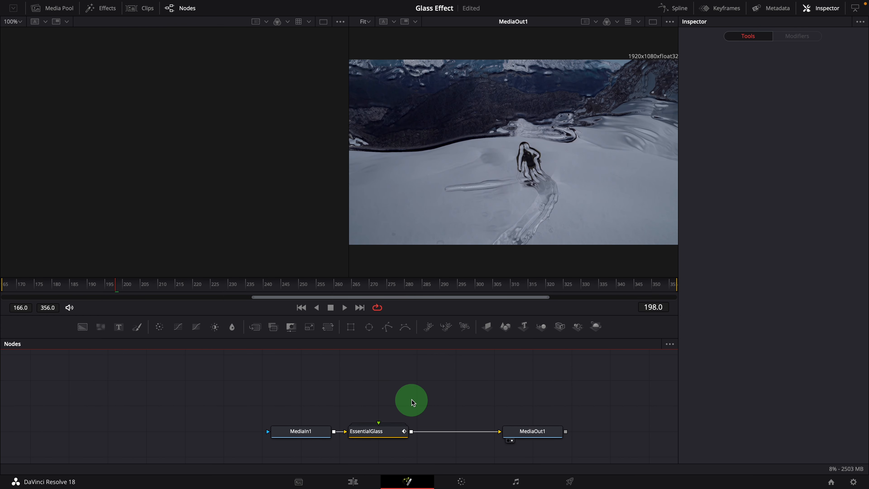
key(space)
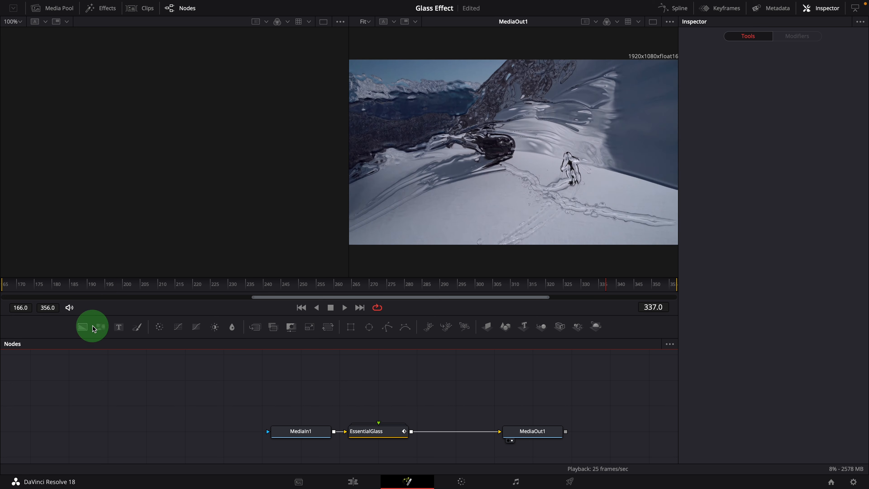
Step: Add FastNoise, Shape 3D, Merge 3D, Spot Light and Renderer 3D nodes chained together in the node graph
drag(249, 371, 238, 374)
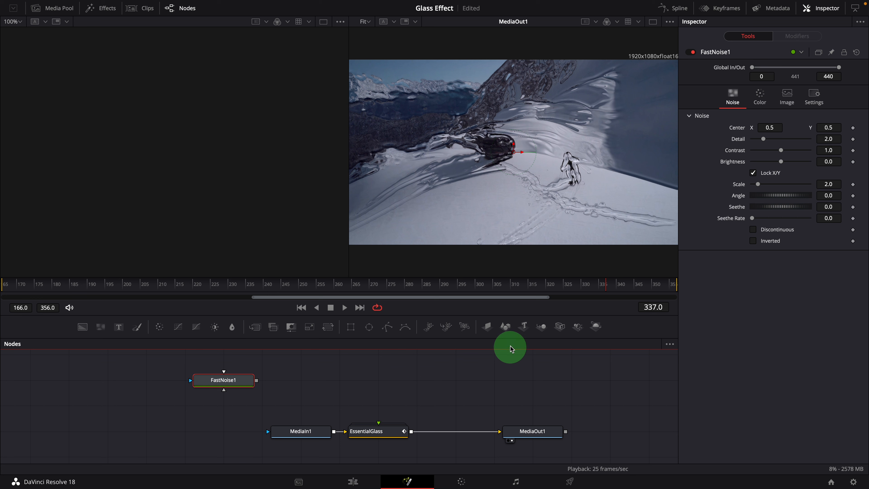
click(506, 326)
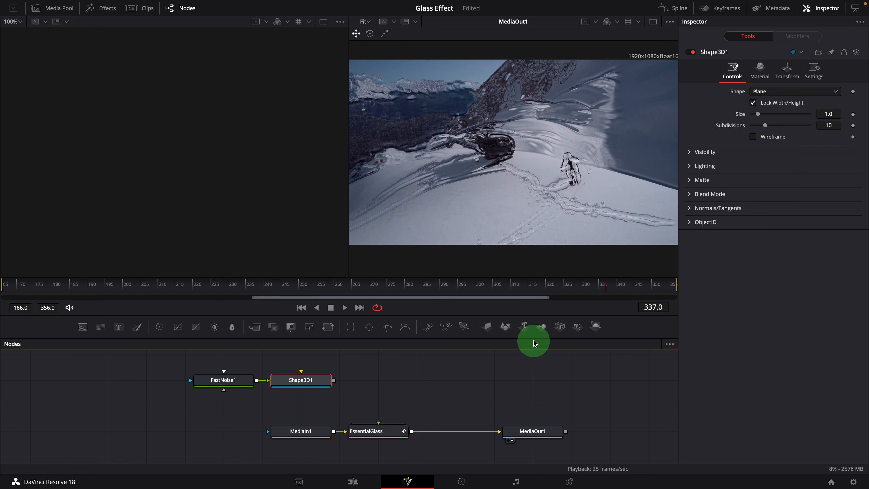
click(541, 327)
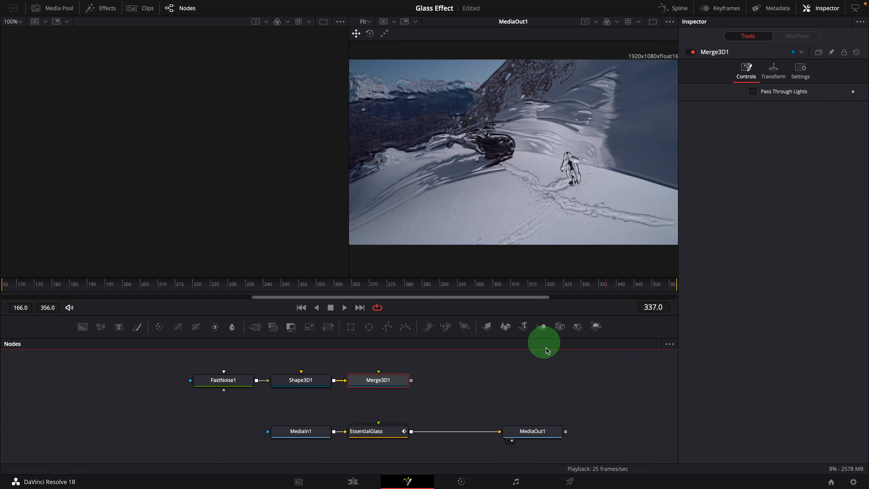
click(579, 328)
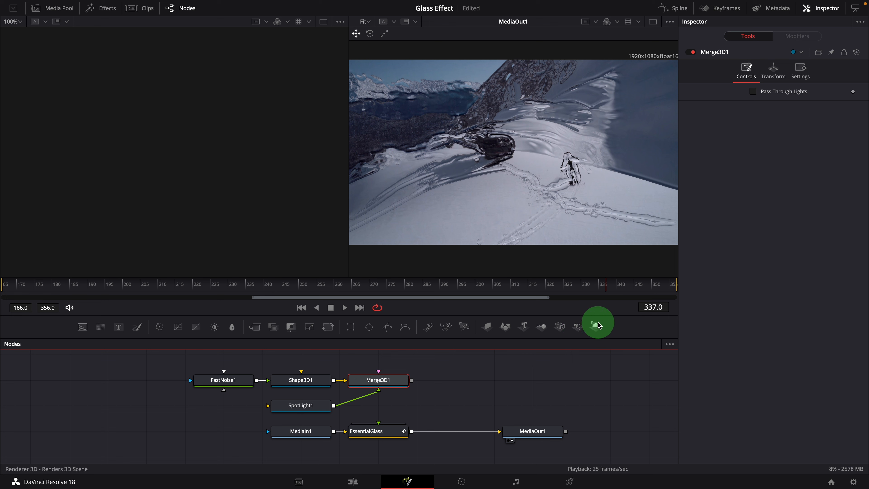
click(597, 327)
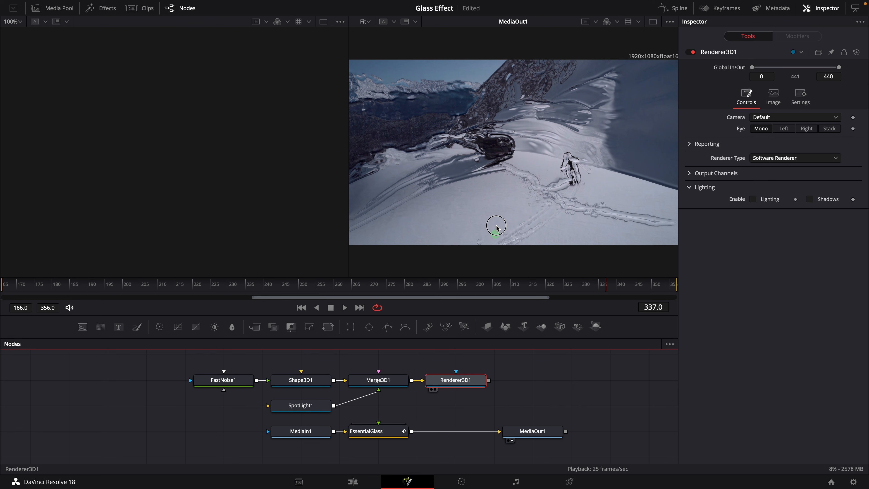
Step: View the Renderer3D output and set the Shape3D shape to Sphere
drag(496, 226, 502, 202)
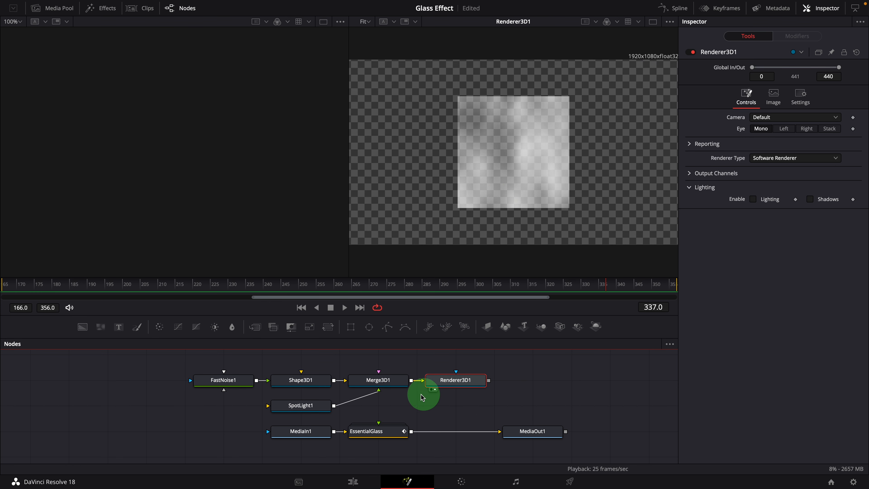
click(297, 384)
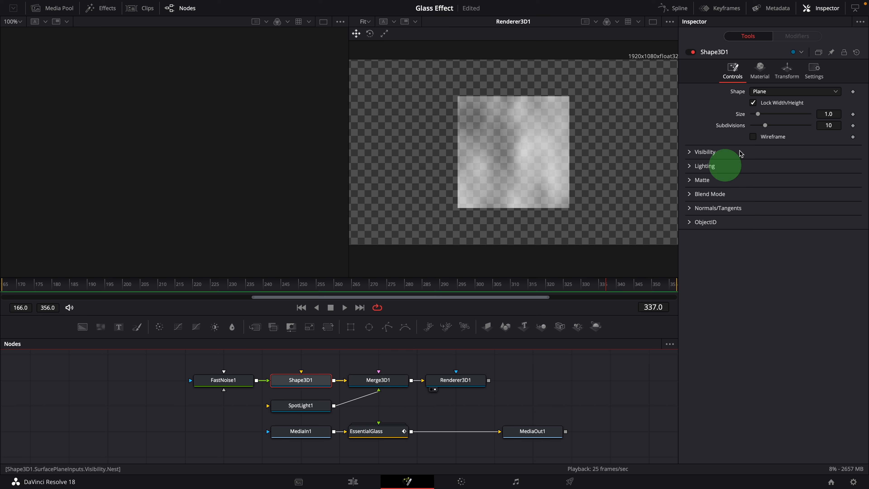
click(776, 92)
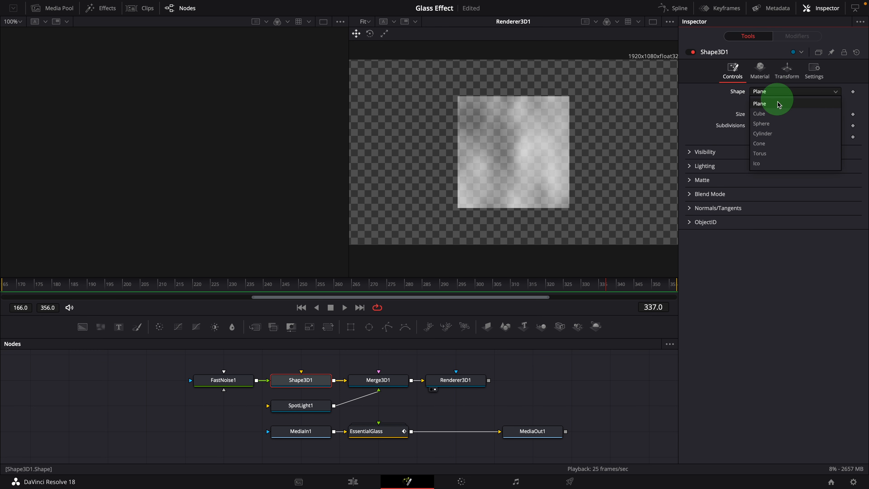
click(765, 124)
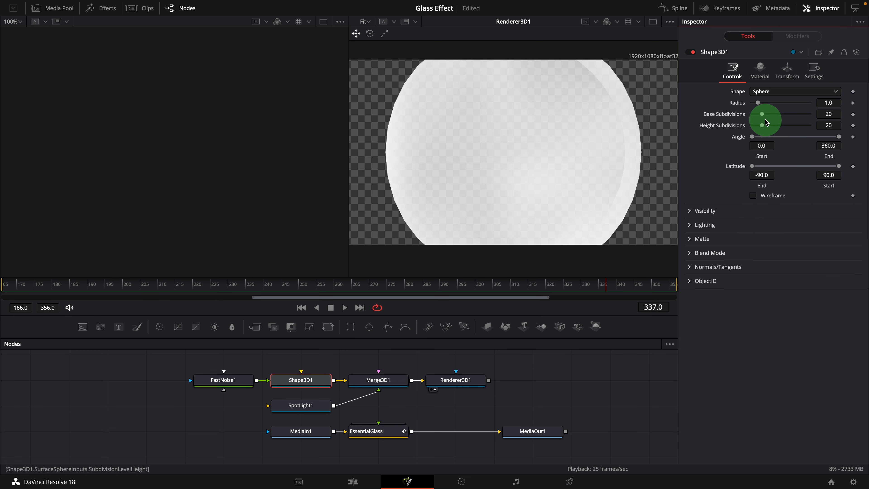
Step: Set the sphere's base and height subdivisions to 100 and its radius to about 0.64
drag(763, 116, 845, 114)
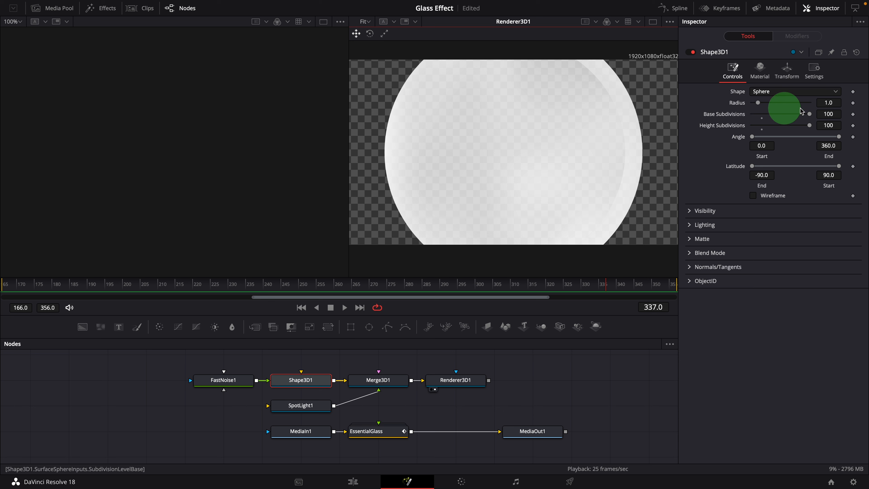
drag(839, 105, 822, 106)
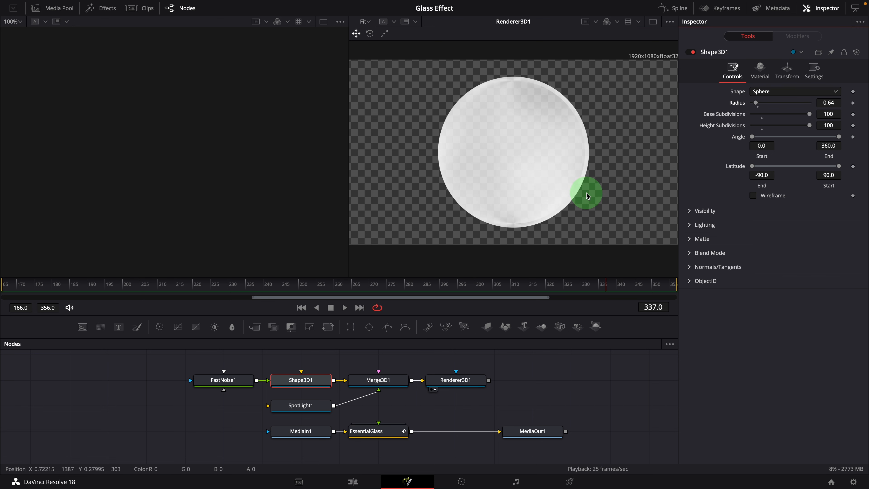
Step: Show the Merge3D scene in the left viewer and move the spot light to the right of the sphere
drag(398, 383, 228, 165)
drag(293, 163, 269, 174)
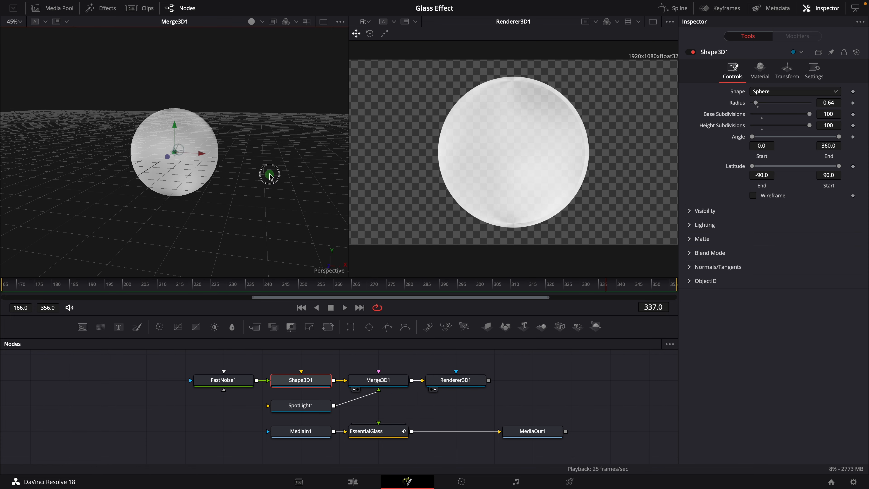
drag(173, 207, 284, 221)
right_click(284, 222)
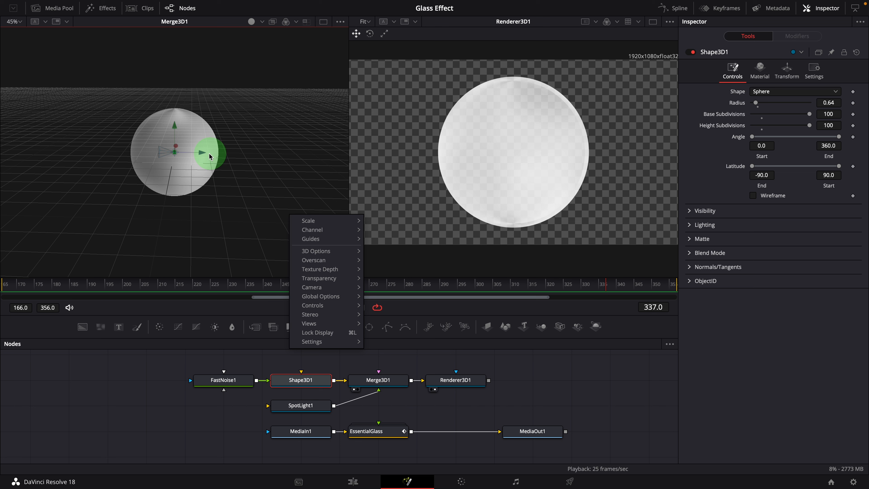
click(202, 152)
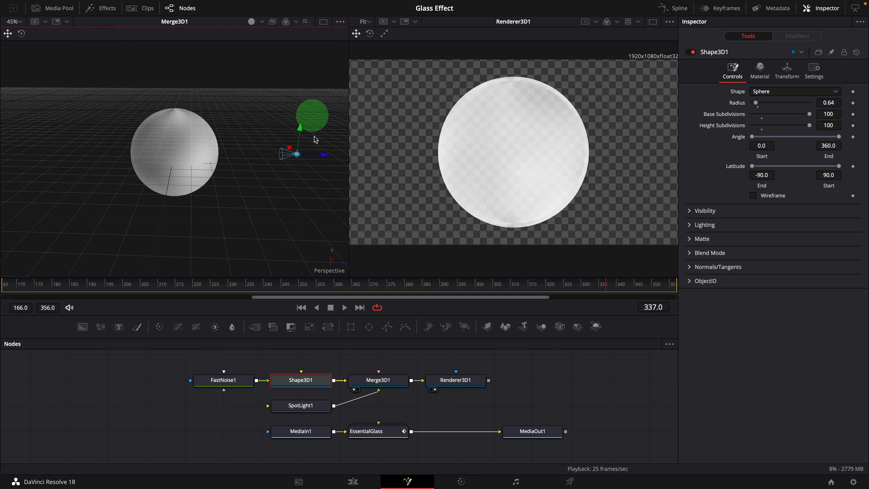
drag(303, 202, 247, 190)
Step: Turn on lights display in the 3D viewer and reposition the spot light lower beside the sphere
click(262, 21)
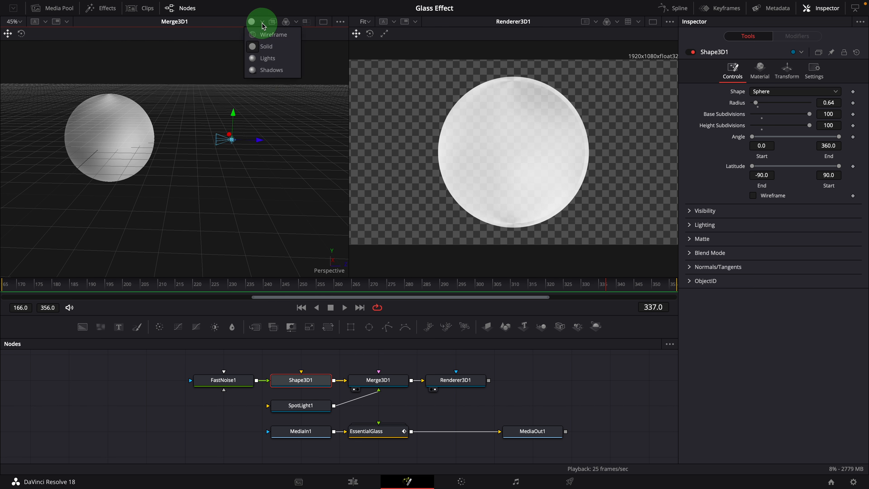
click(264, 59)
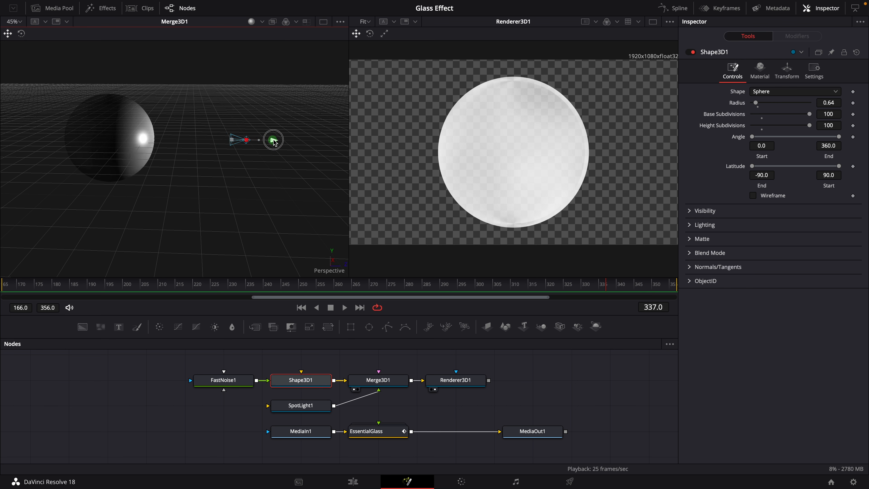
mouse_move(339, 139)
mouse_down()
mouse_move(243, 150)
mouse_move(314, 179)
mouse_up()
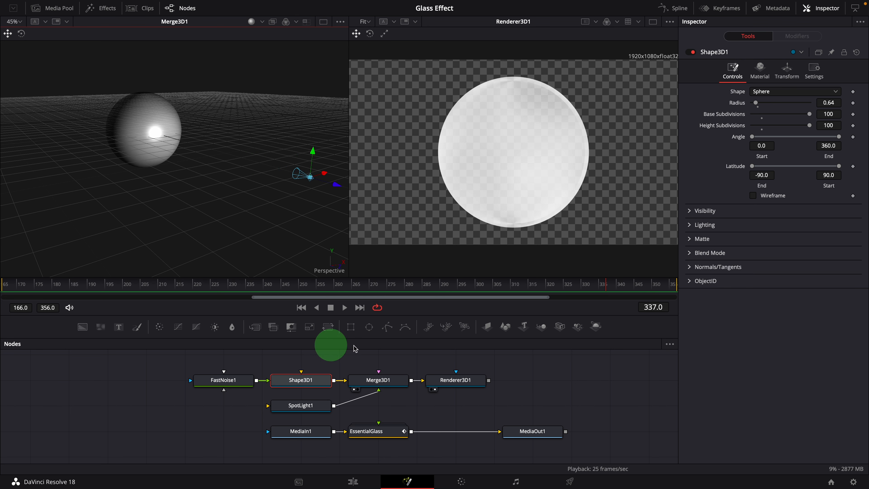
Step: Enable Lighting and Shadows in the Renderer3D node
click(472, 380)
click(770, 199)
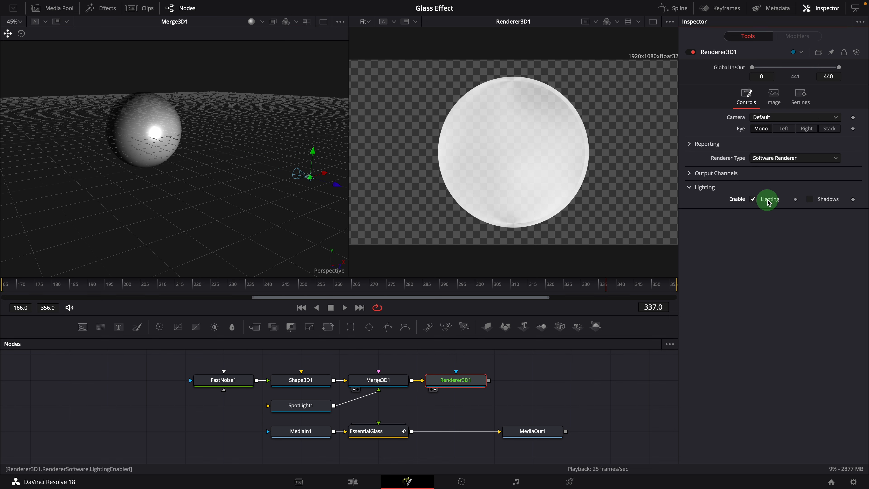
click(828, 201)
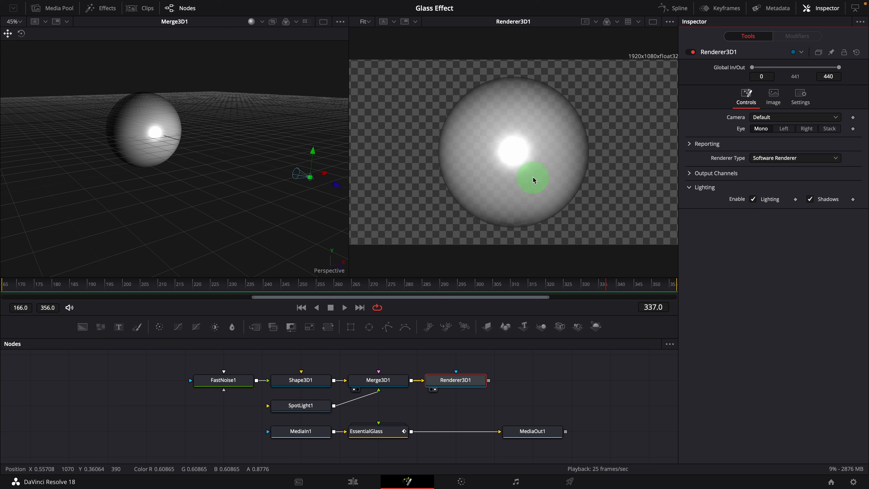
Step: Set the Shape3D material's Specular Intensity to 0
click(303, 384)
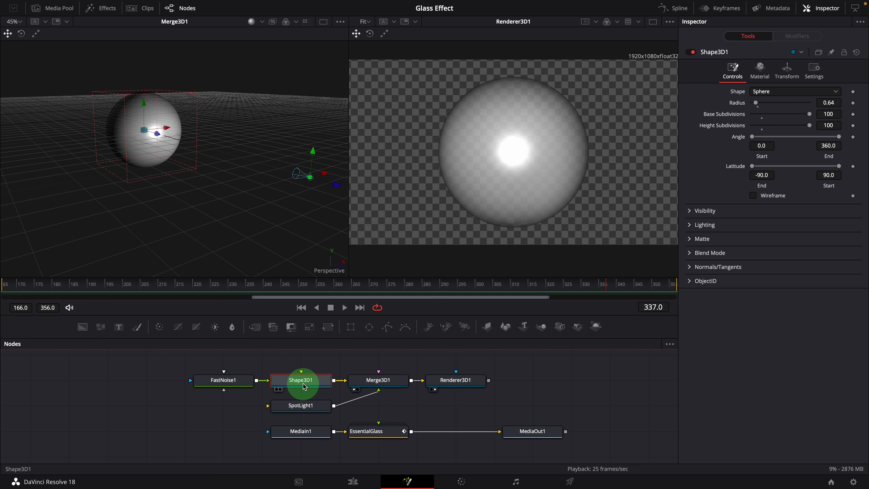
click(757, 77)
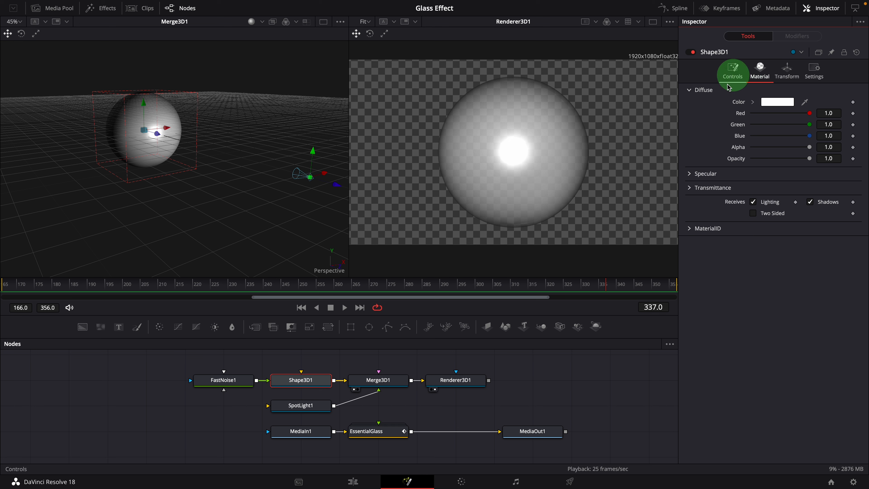
click(691, 174)
click(791, 244)
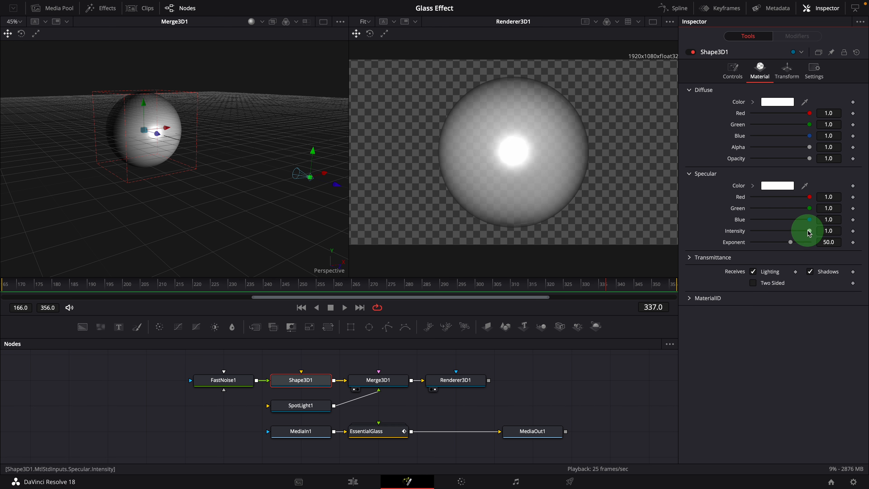
drag(788, 236, 729, 243)
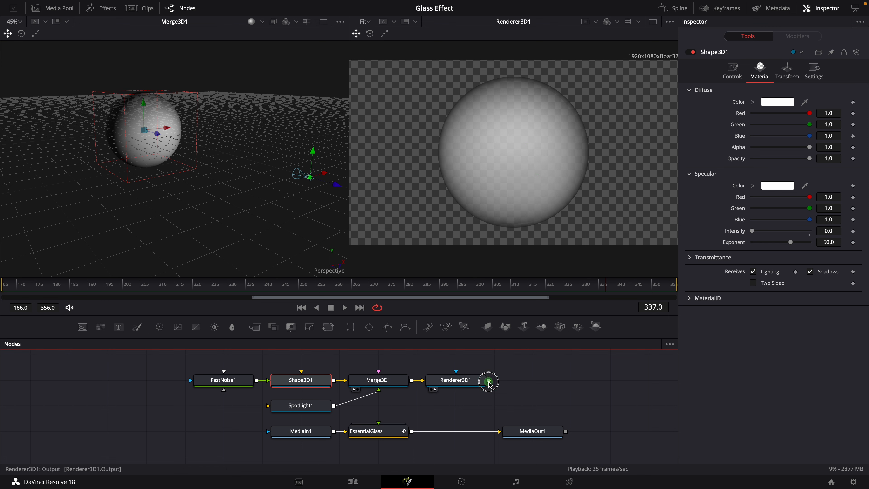
Step: Connect the Renderer3D output to the Essential Glass node's input and view MediaOut in the viewer
drag(396, 406, 376, 426)
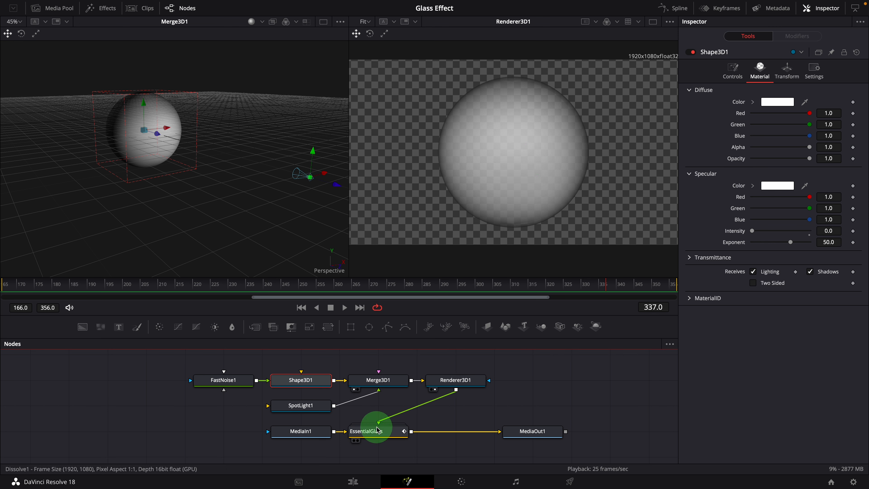
drag(534, 437, 507, 227)
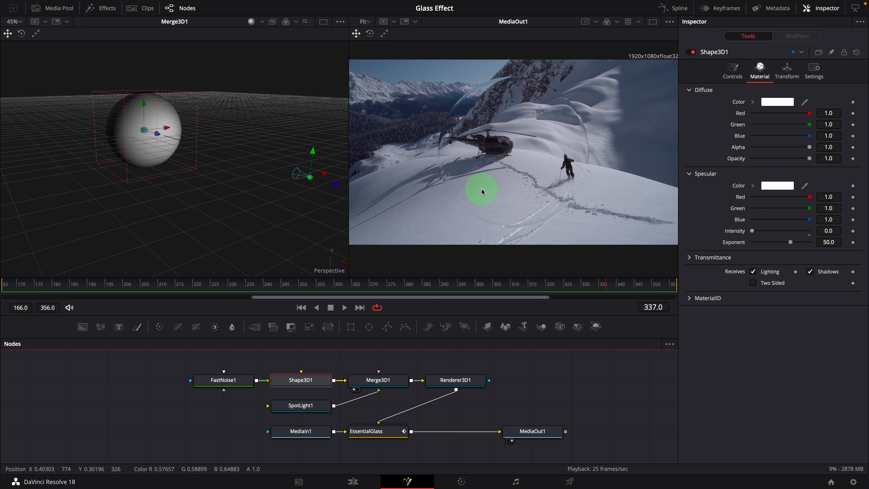
Step: Raise the Essential Glass node's Height Scale to 50
drag(436, 289, 475, 288)
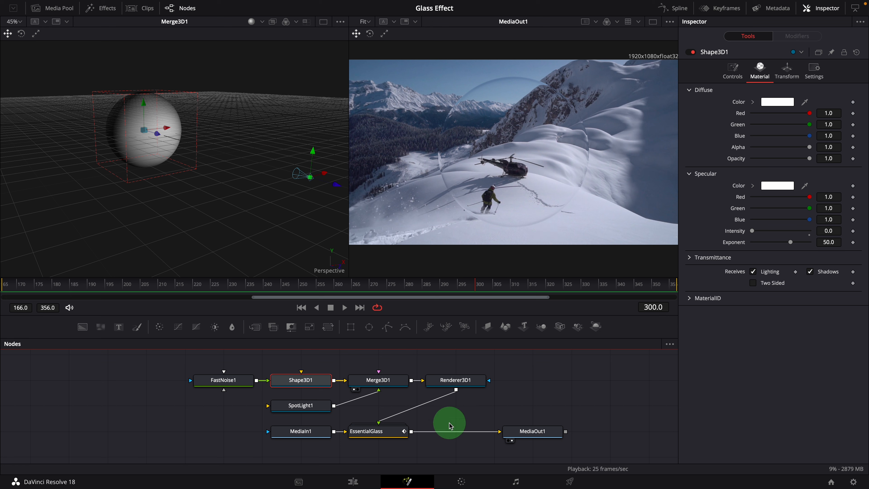
click(379, 437)
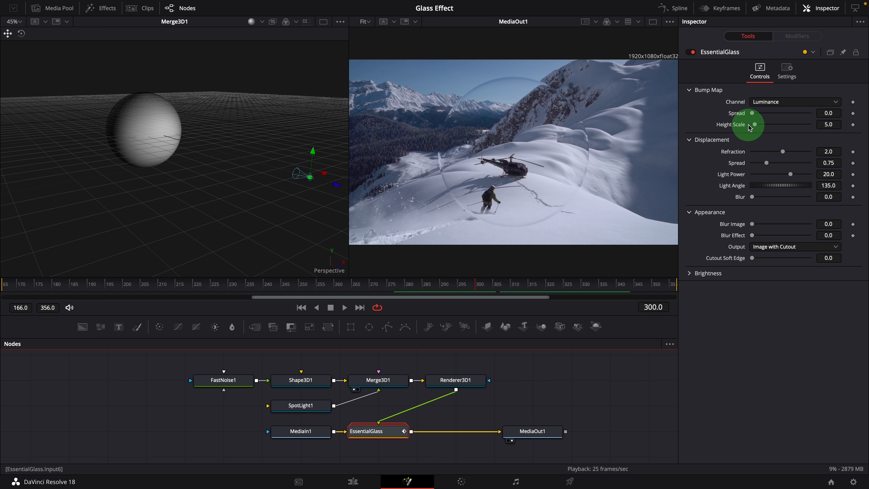
drag(755, 126, 781, 126)
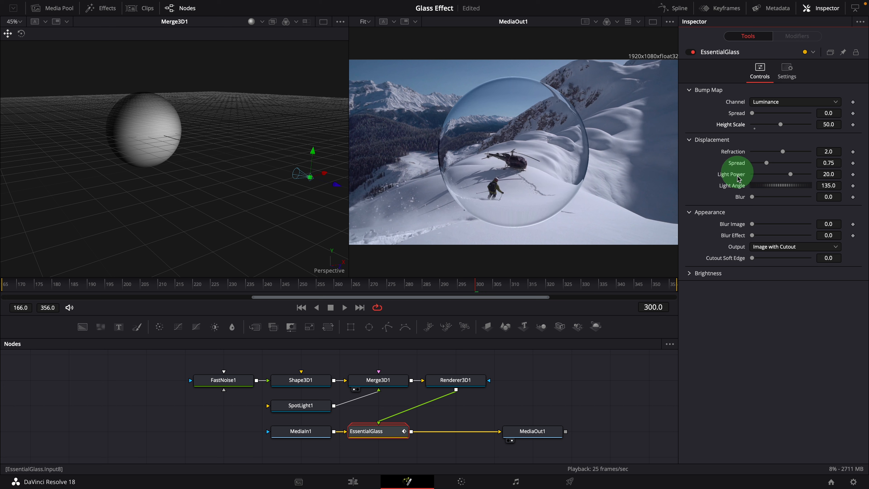
Step: Set the Essential Glass node's Blur Image to 12.6
key(space)
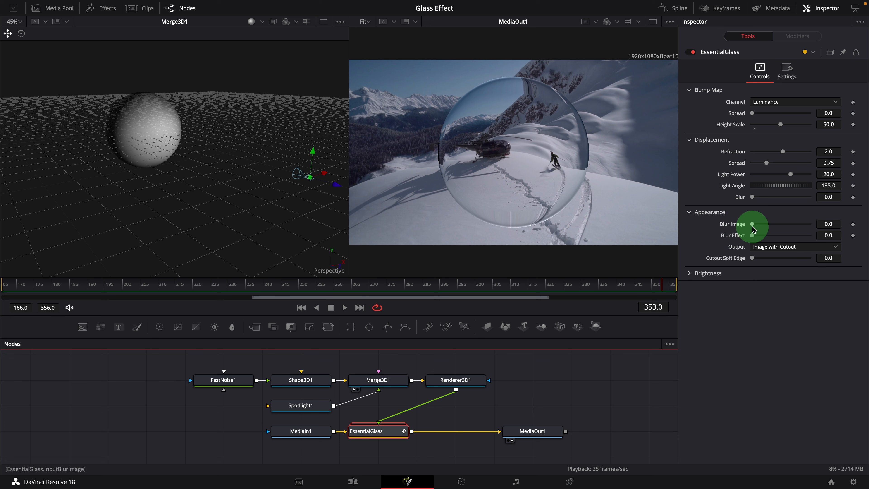
drag(753, 228, 754, 227)
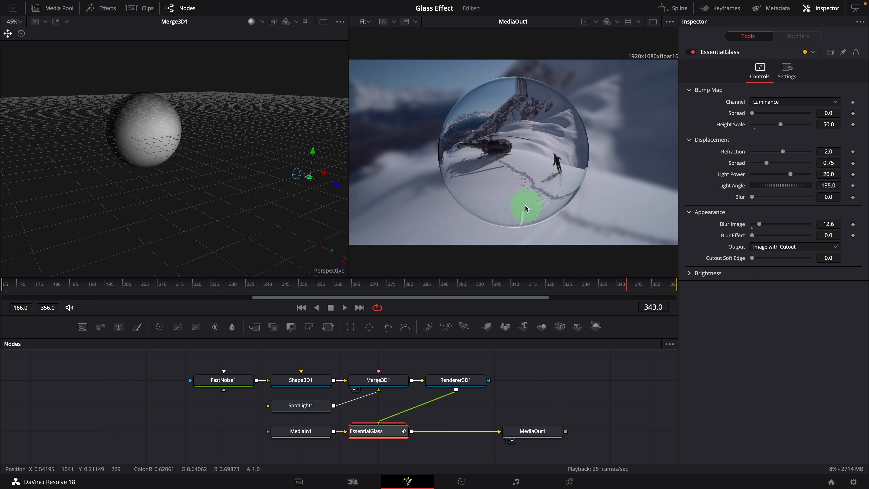
Step: Raise the FastNoise1 node's Scale to 20
click(224, 385)
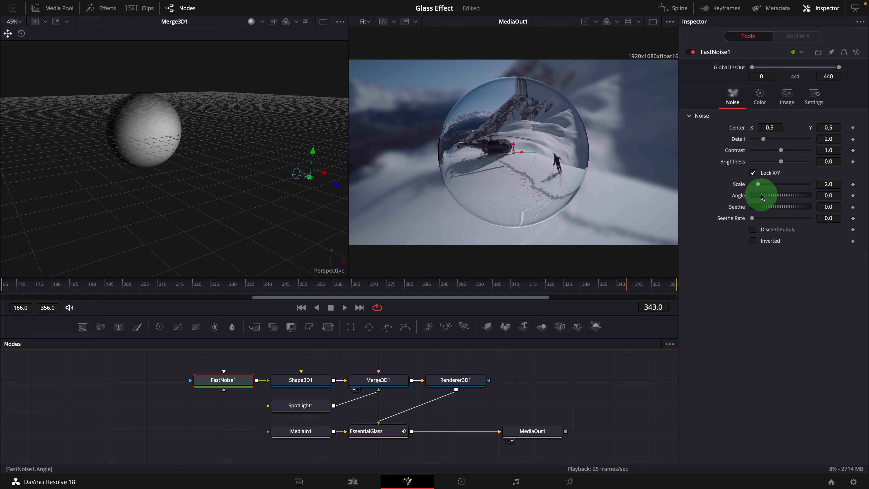
drag(758, 188, 812, 187)
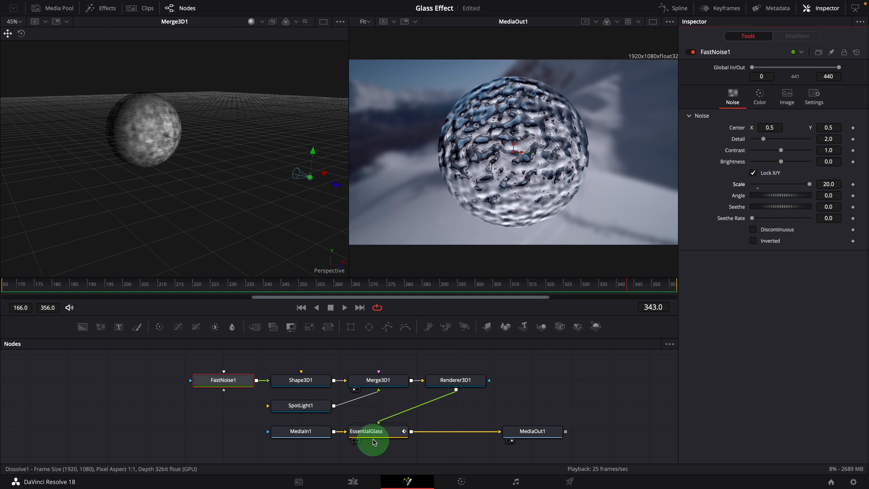
Step: Lower the Essential Glass node's Height Scale to 8.66
click(382, 437)
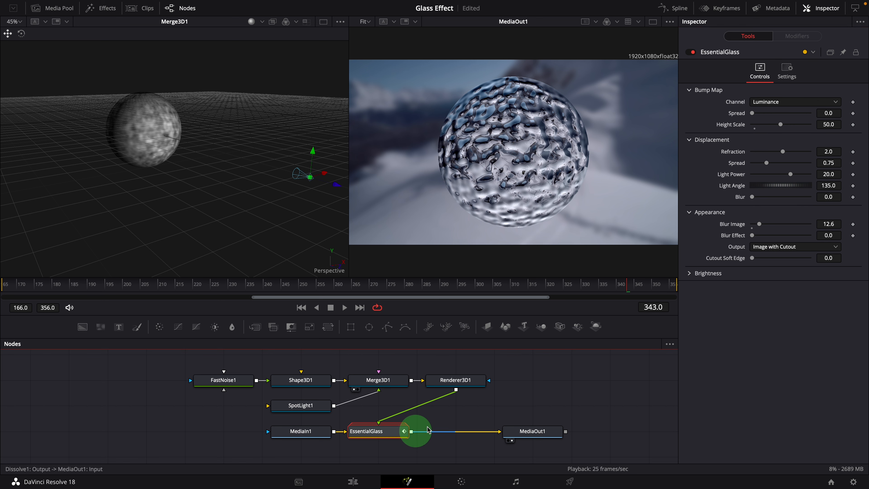
drag(779, 126, 757, 127)
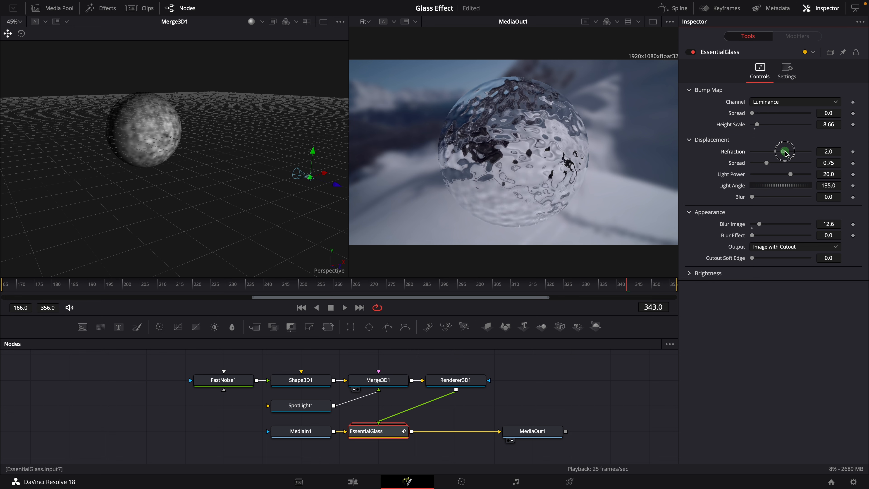
Step: Set the Essential Glass Displacement Refraction to 0.5 and Spread to 0.354
drag(785, 153, 784, 154)
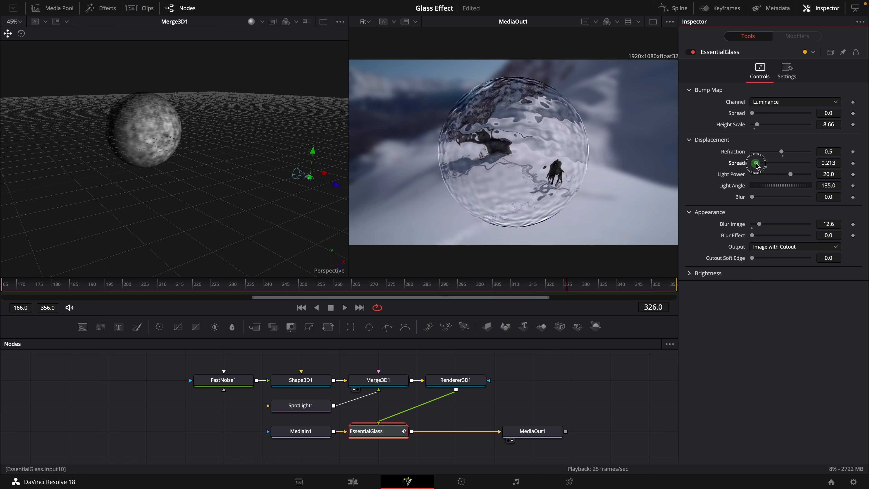
drag(758, 164, 760, 163)
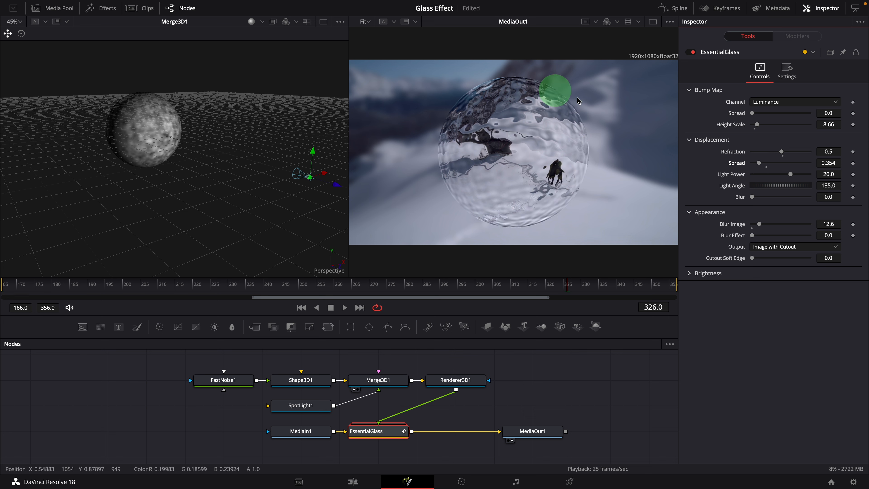
Step: Play back the clip to preview the glass sphere in the viewer
click(533, 375)
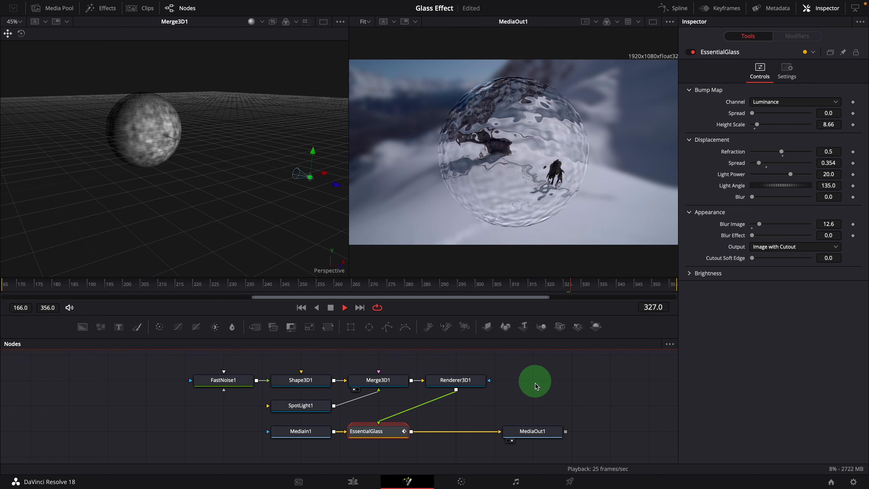
key(space)
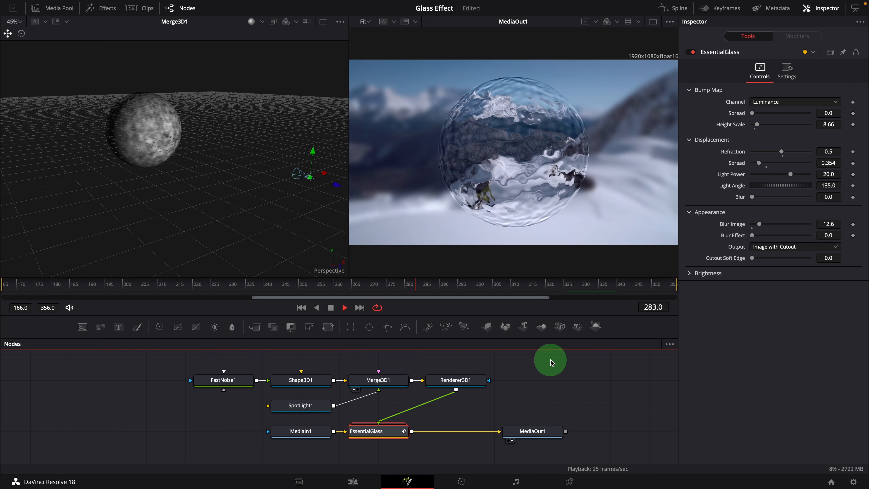
click(551, 360)
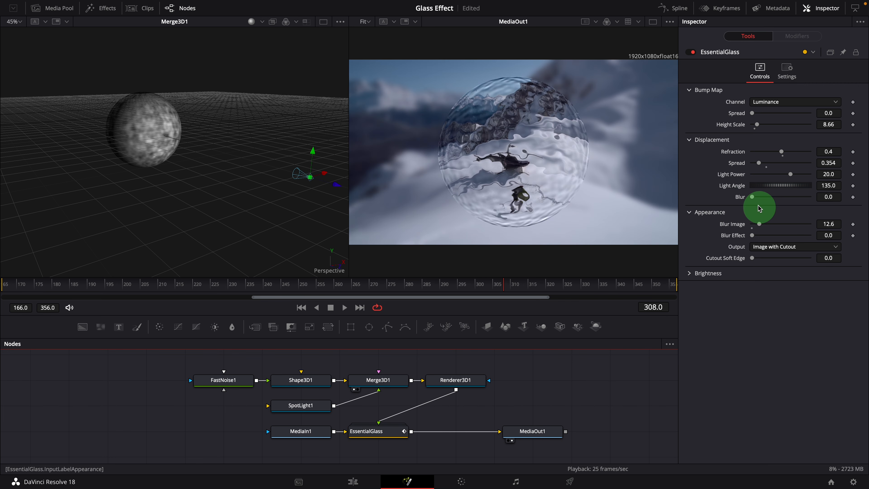
Step: Set the Essential Glass Displacement Blur to 16.5 and reset Blur Image to 0
click(752, 197)
drag(752, 197, 755, 197)
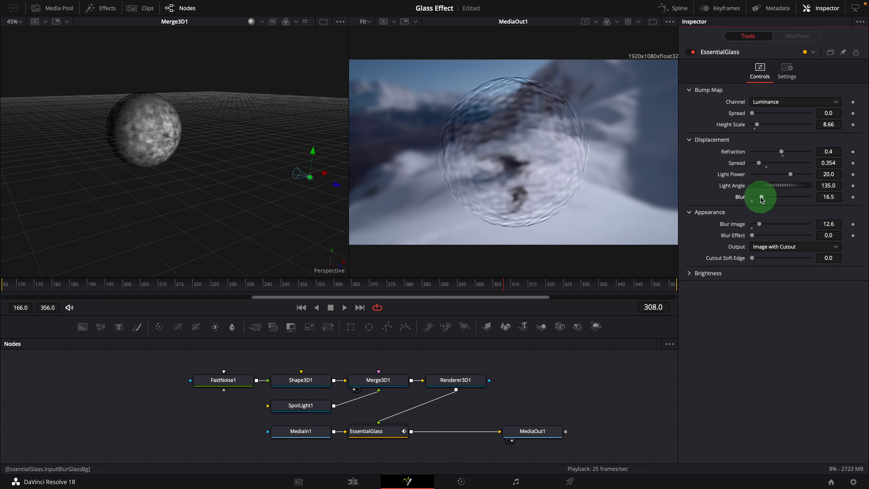
click(759, 224)
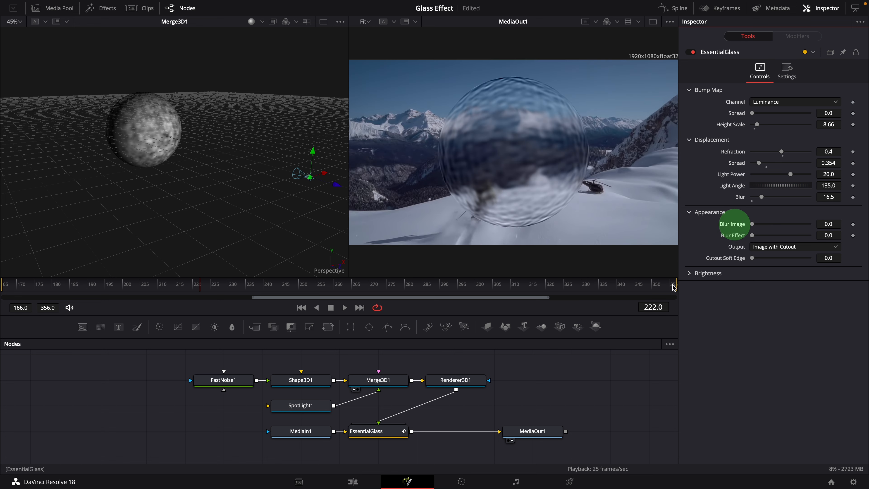
click(570, 361)
key(space)
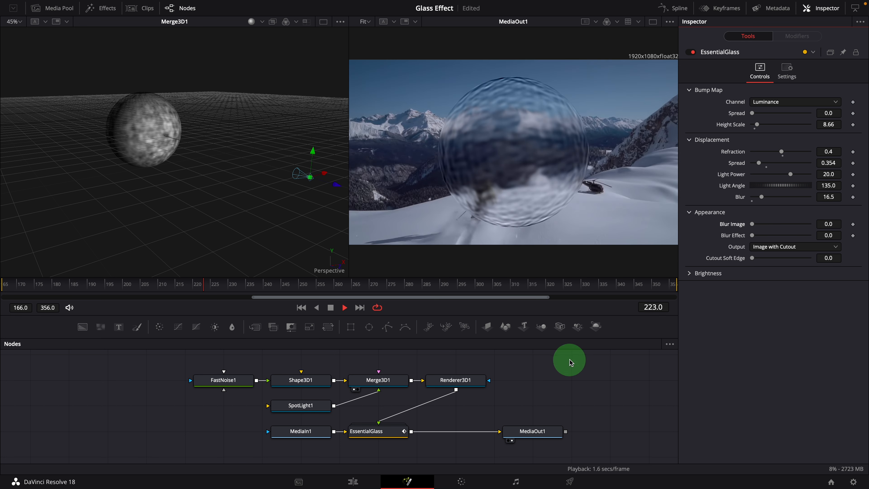